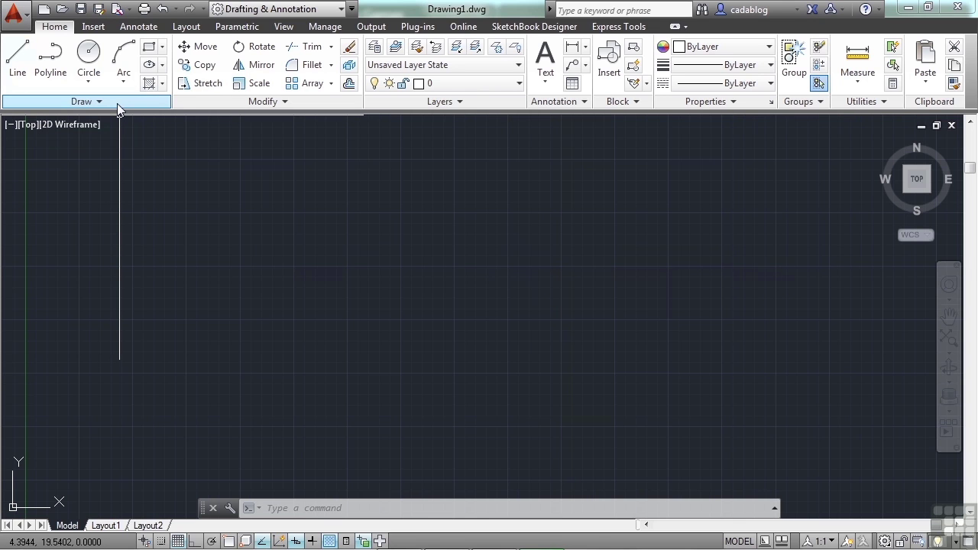
Draw a zigzag chain of six connected line segments with the Line tool.
click(17, 74)
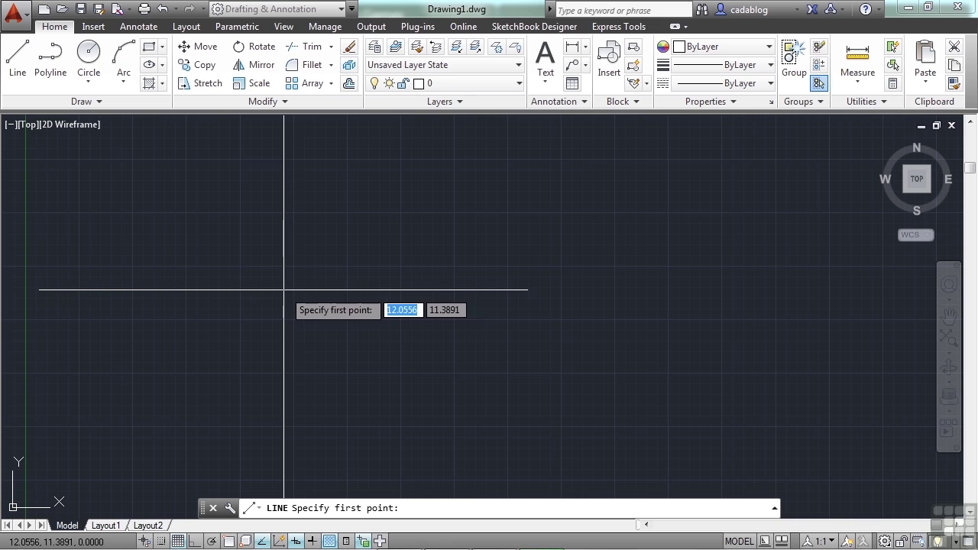
click(284, 289)
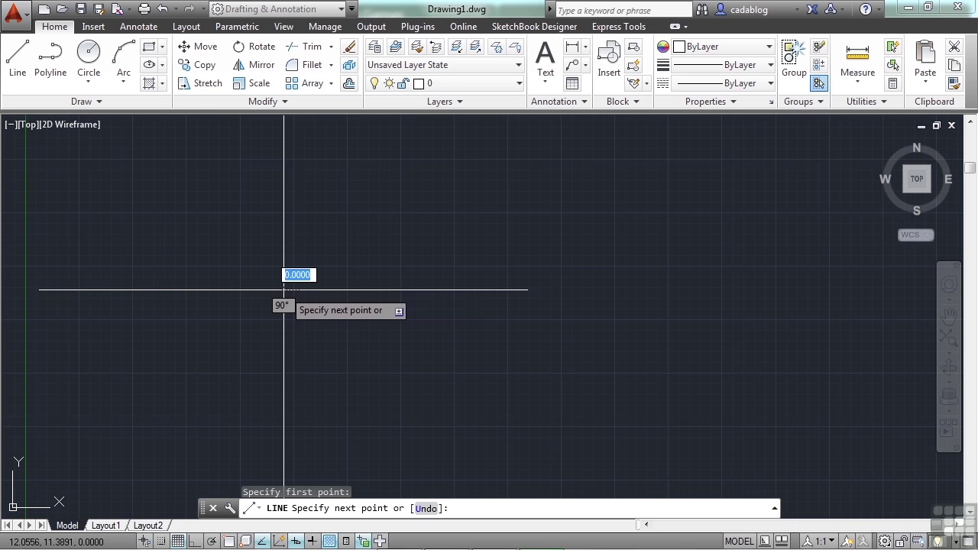
click(576, 201)
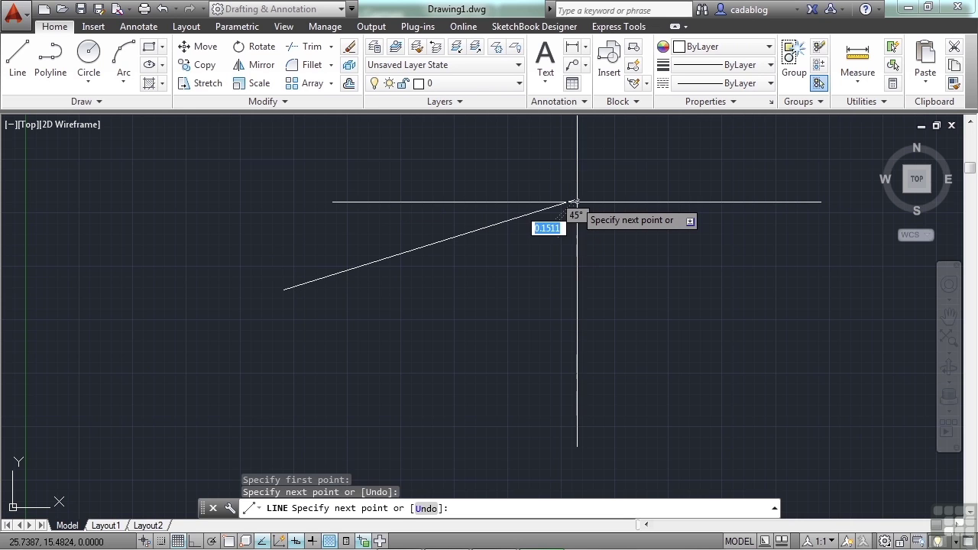
click(721, 270)
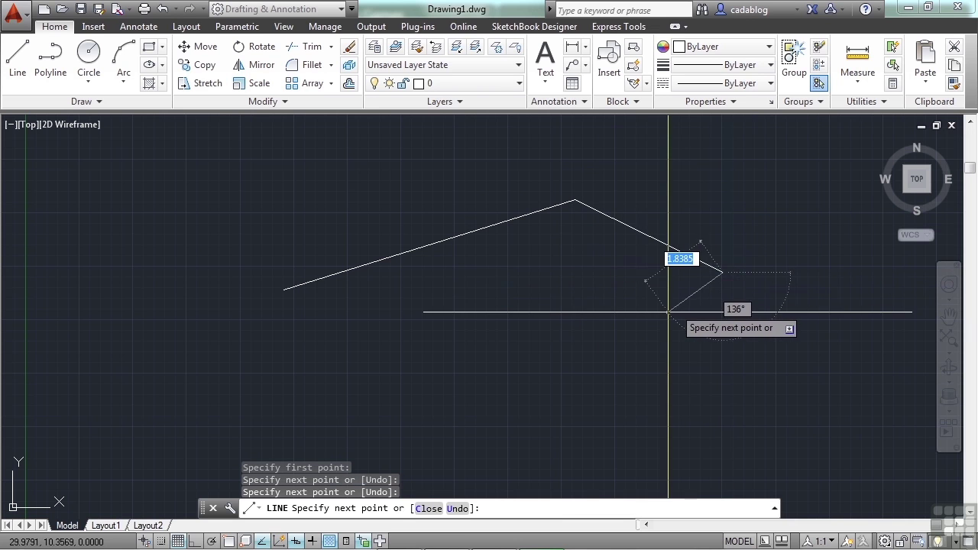
click(565, 375)
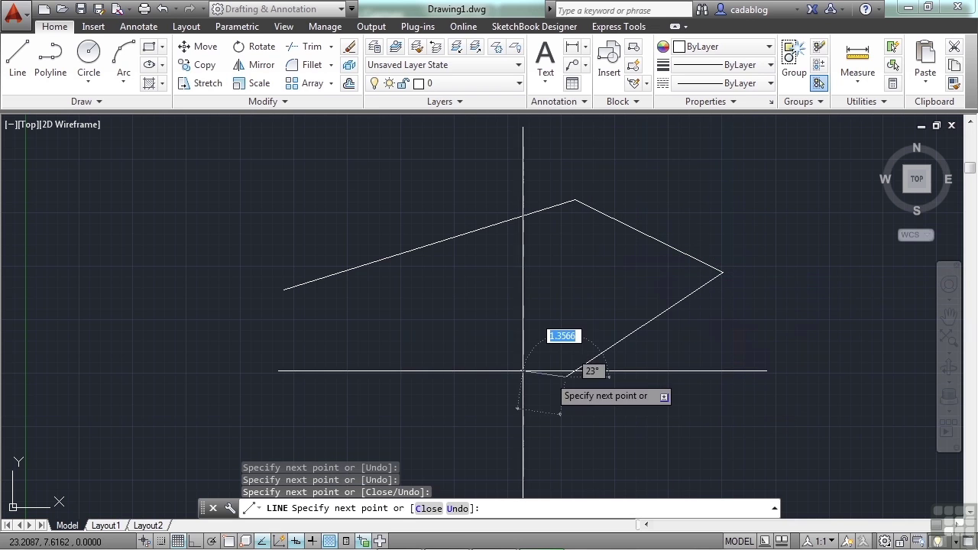
click(454, 352)
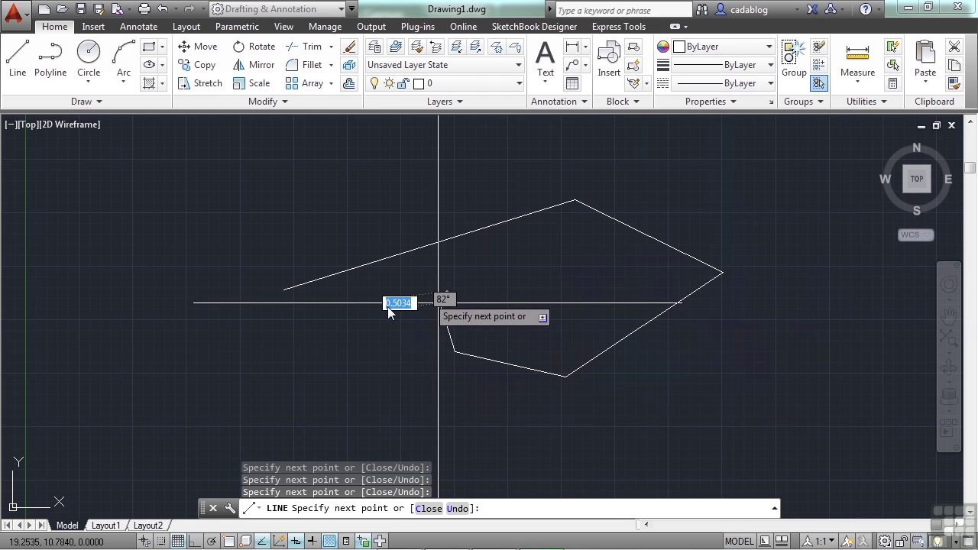
click(436, 293)
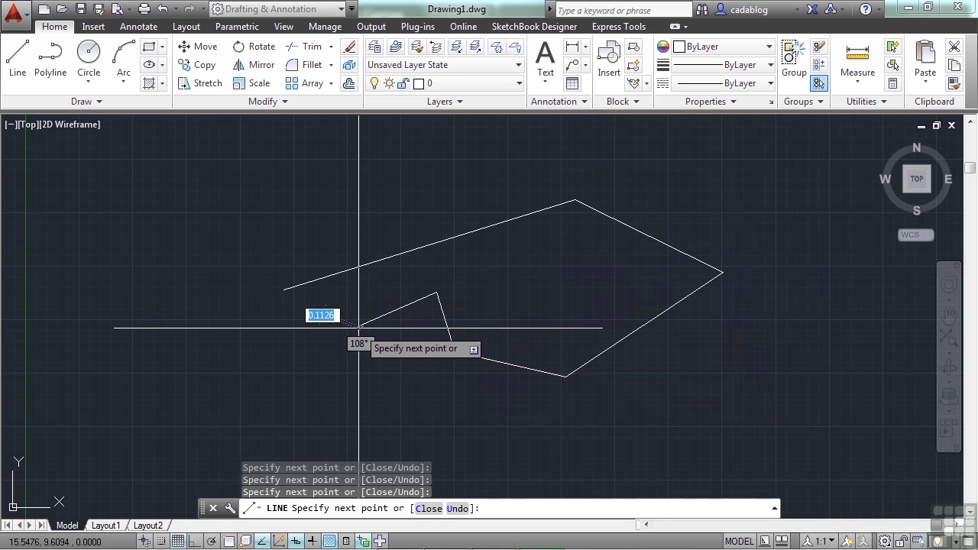
click(358, 326)
End the line chain, then erase all six segments with E and a crossing window.
key(Return)
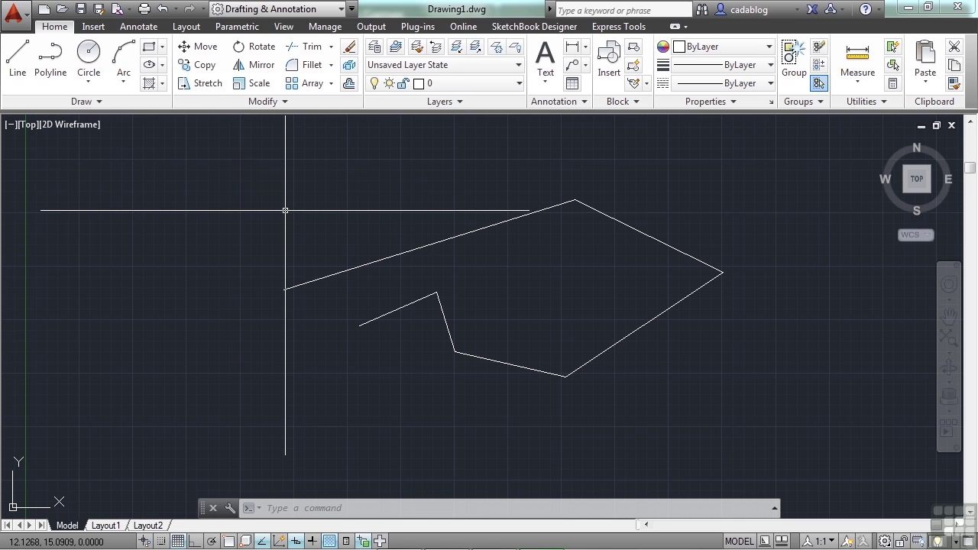
text(e)
key(Return)
click(711, 172)
click(313, 394)
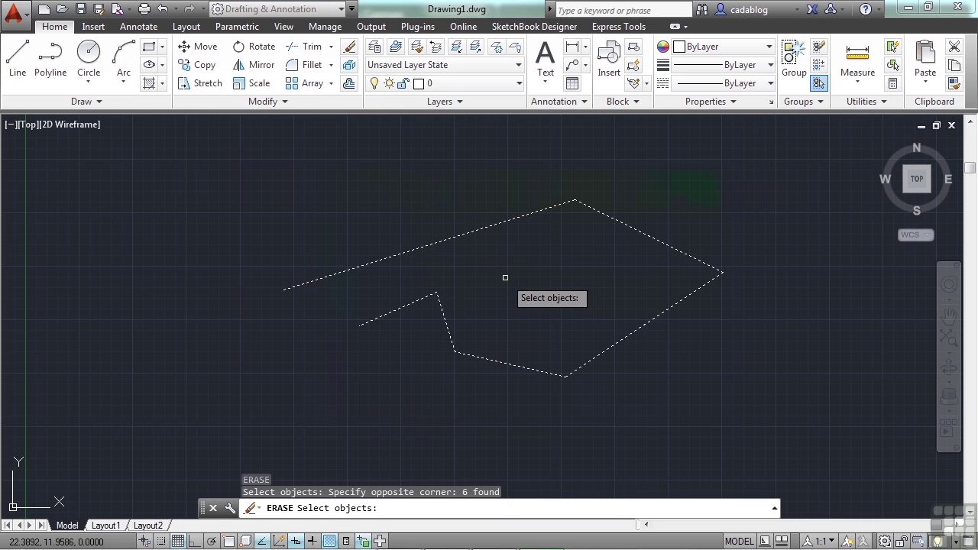
key(Return)
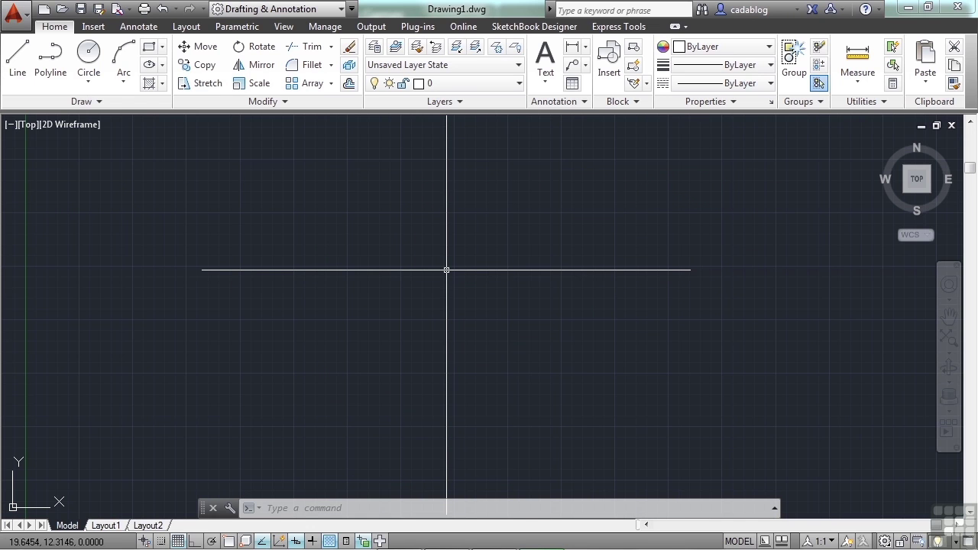
Create Drawing2 from the Tutorial-iArch.dwt template using NEW.
text(new)
key(Return)
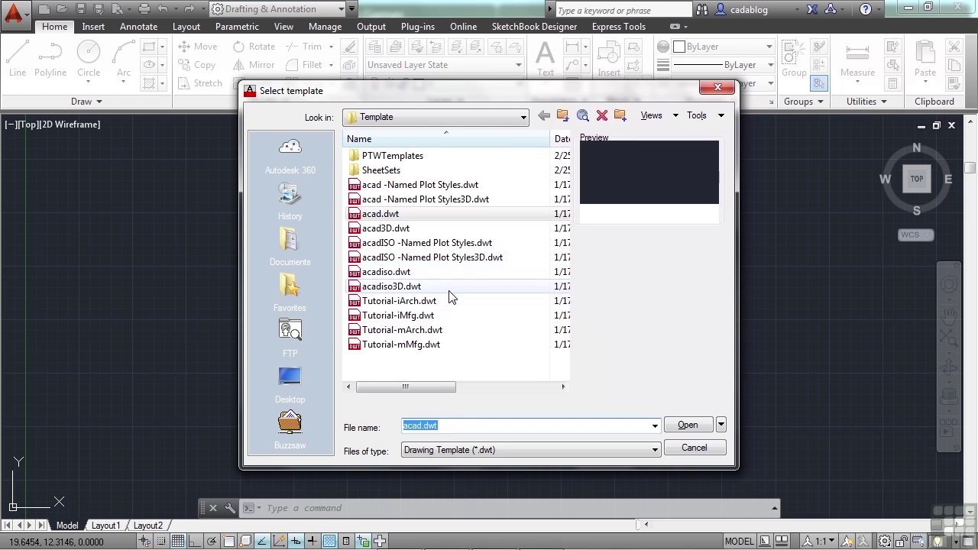
click(420, 303)
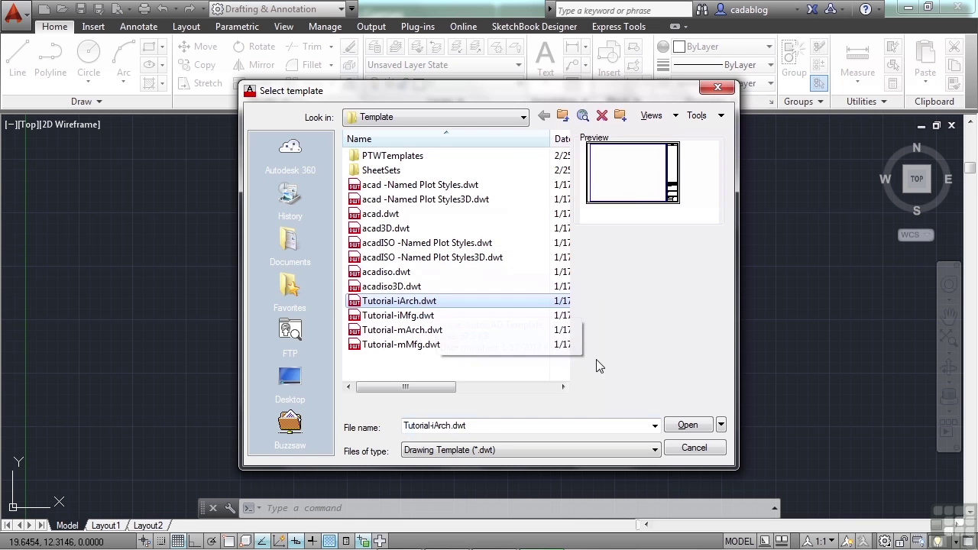
click(687, 426)
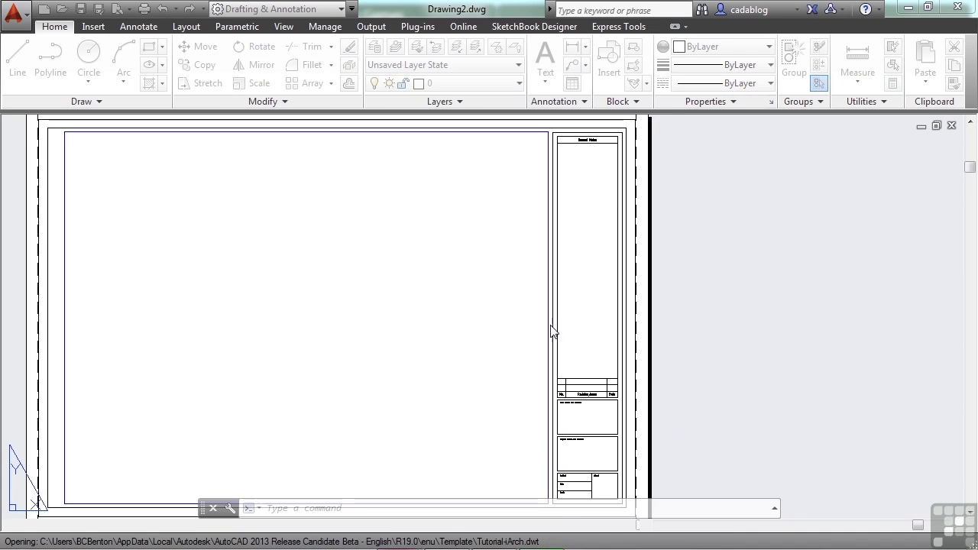
Zoom out on the D-size sheet, then toggle Model and D-Size Layout, ending in Model.
scroll(586, 308, down, 2)
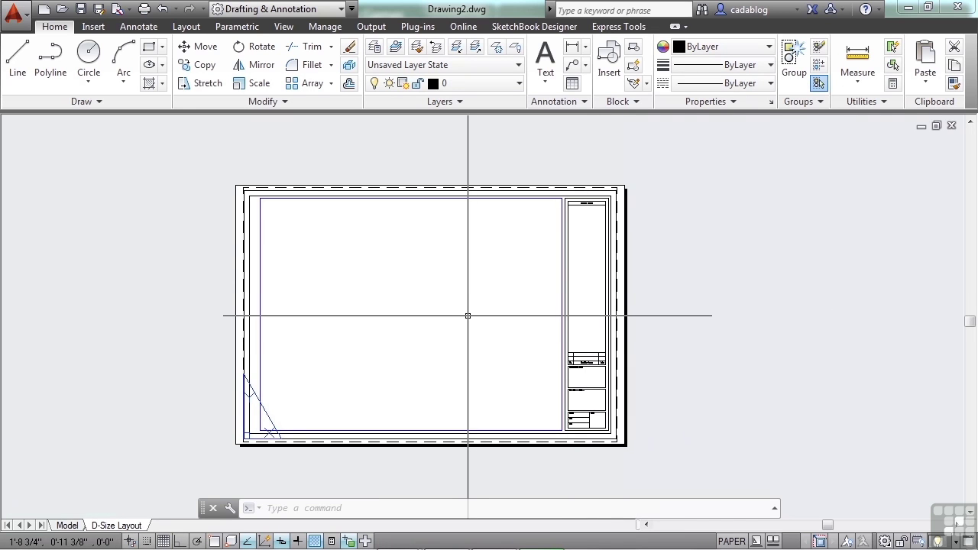
middle_drag(467, 317, 518, 294)
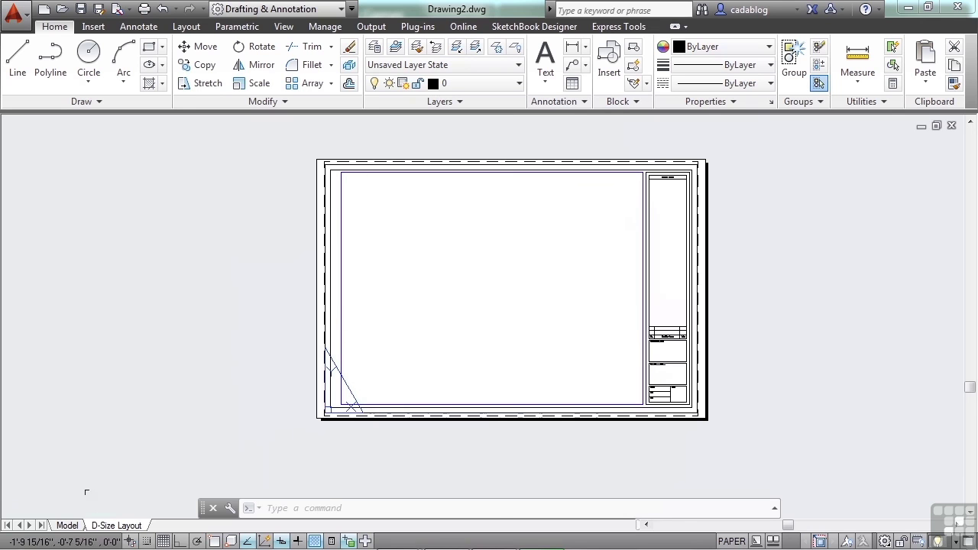
click(66, 526)
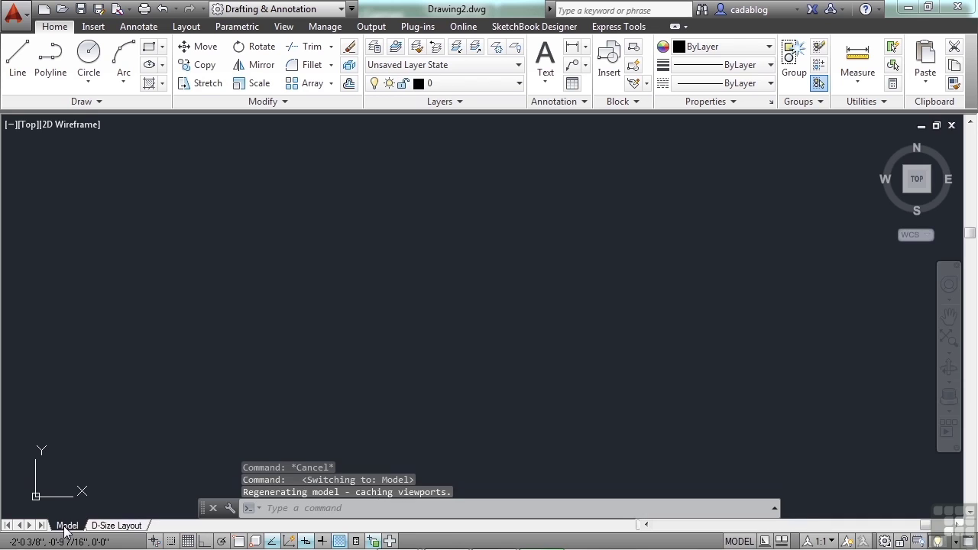
click(112, 526)
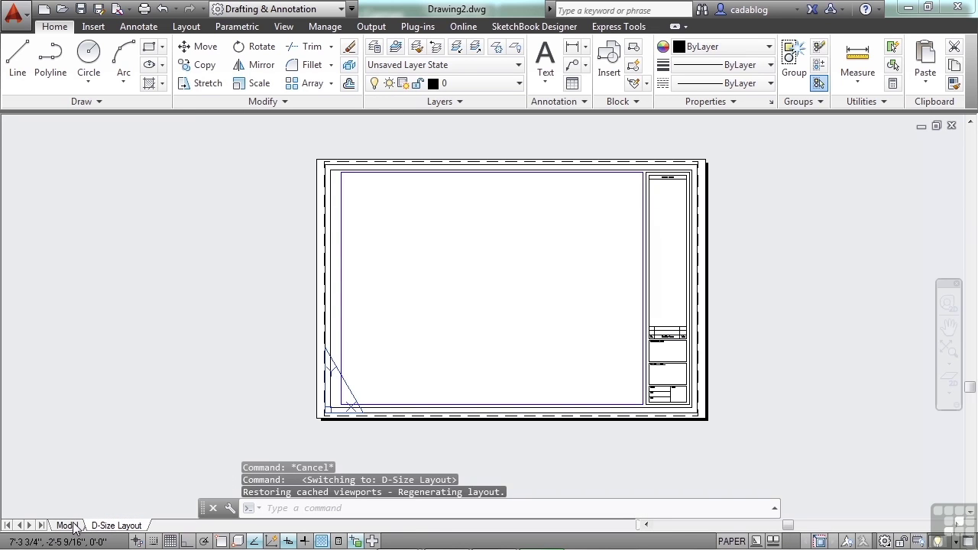
click(75, 526)
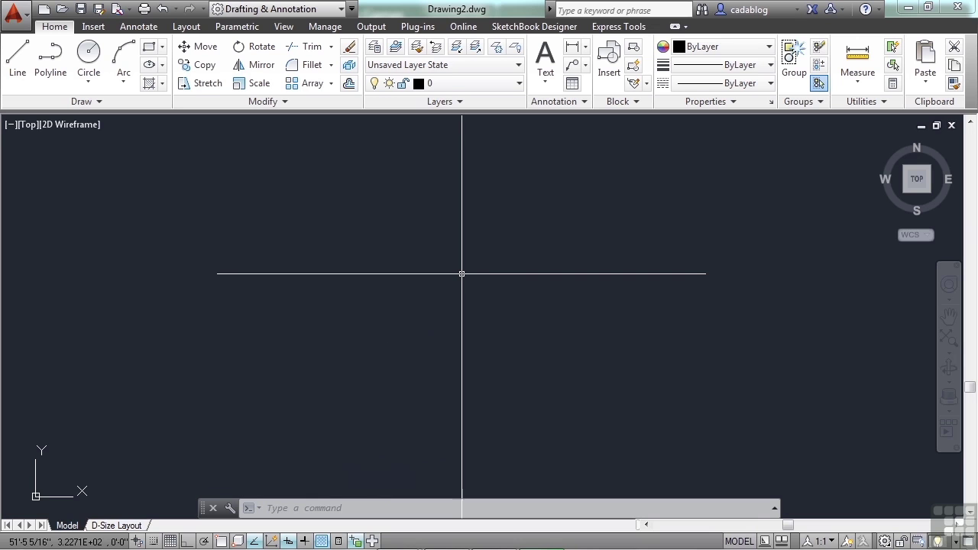
text(units)
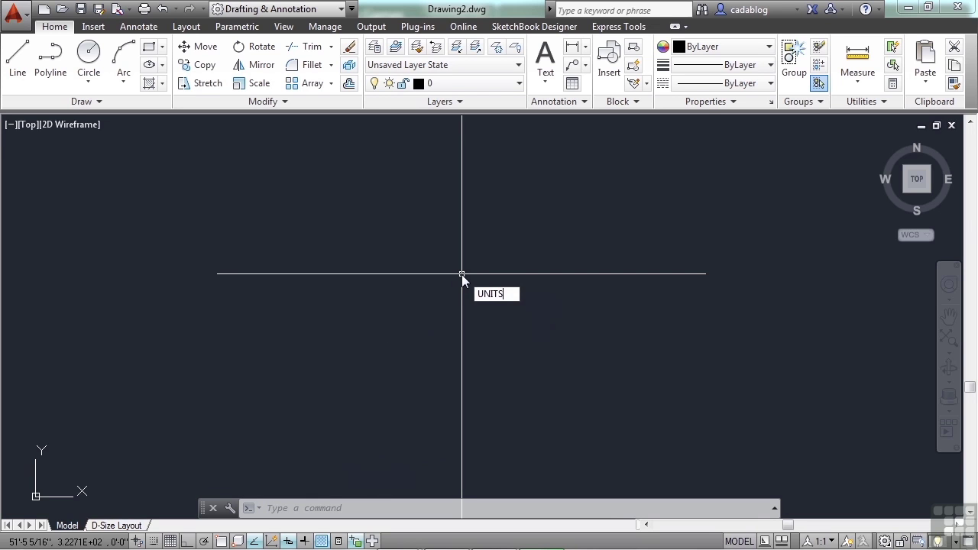
key(Return)
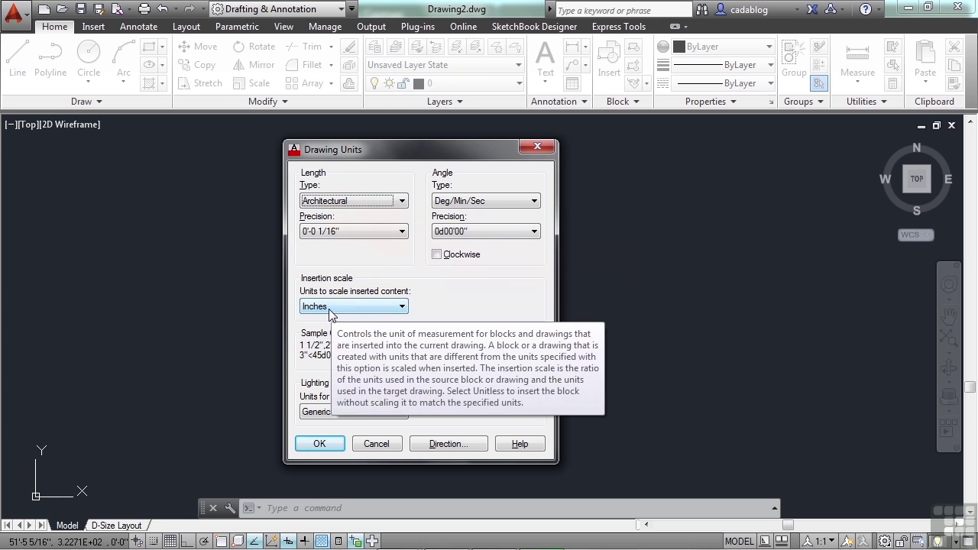
click(320, 444)
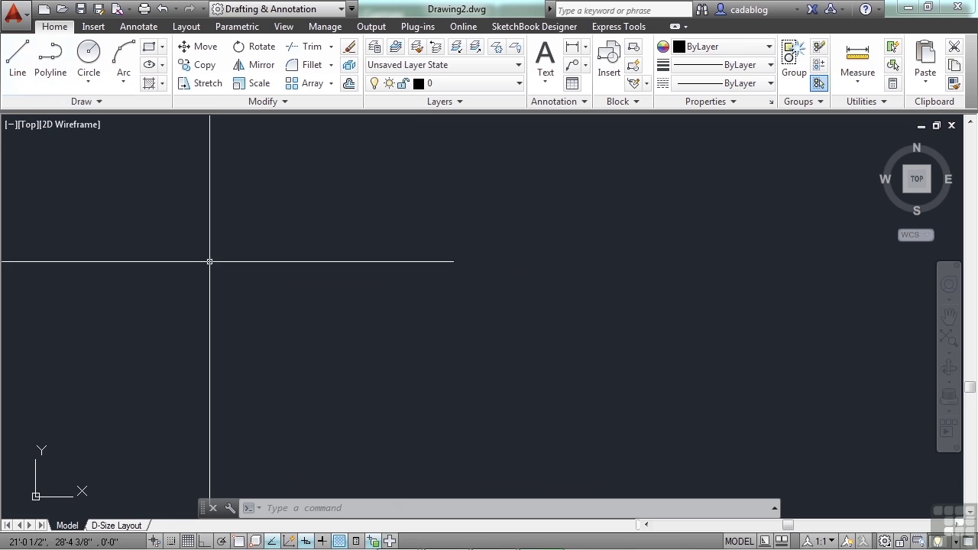
Start LINE with its first point at absolute coordinate 0,0.
text(LINE)
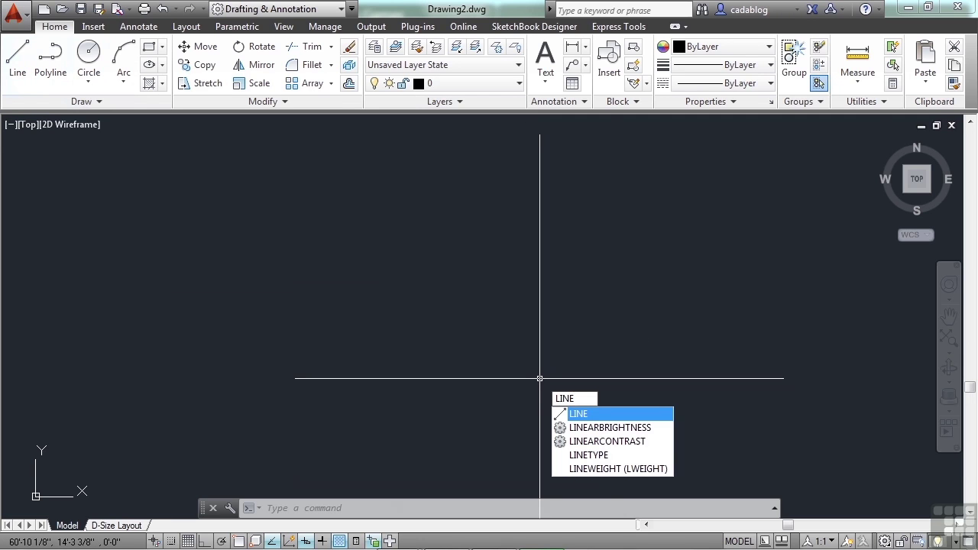
key(Return)
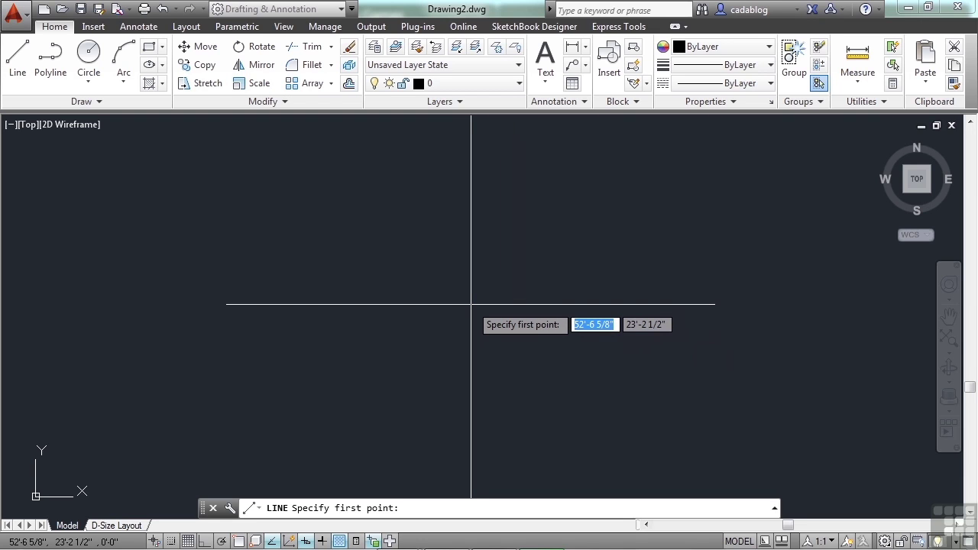
text(0,0)
key(Return)
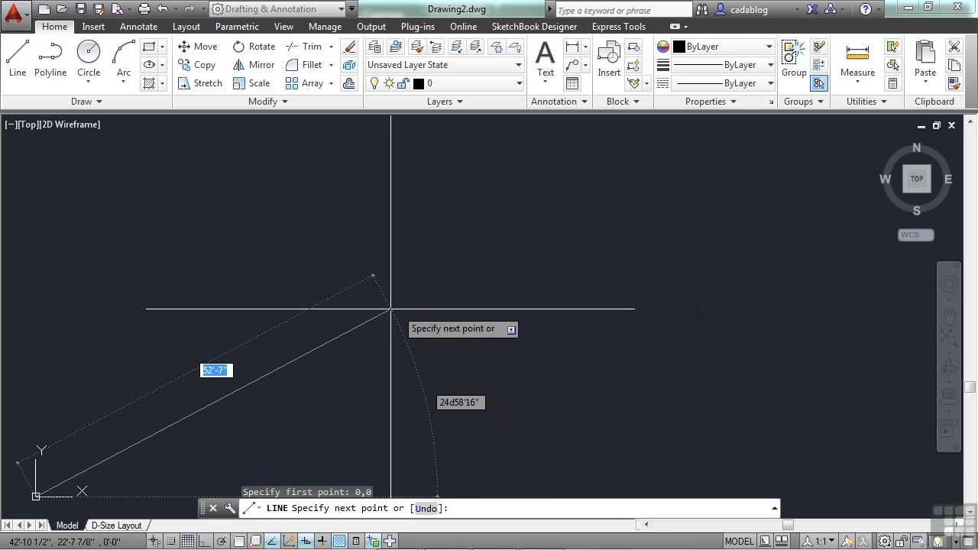
Bring the origin into view and correct the typed length from 50'6 to 50'.
mouse_move(334, 330)
middle_down()
mouse_move(533, 271)
mouse_move(603, 262)
mouse_move(576, 269)
middle_up()
scroll(355, 401, up, 3)
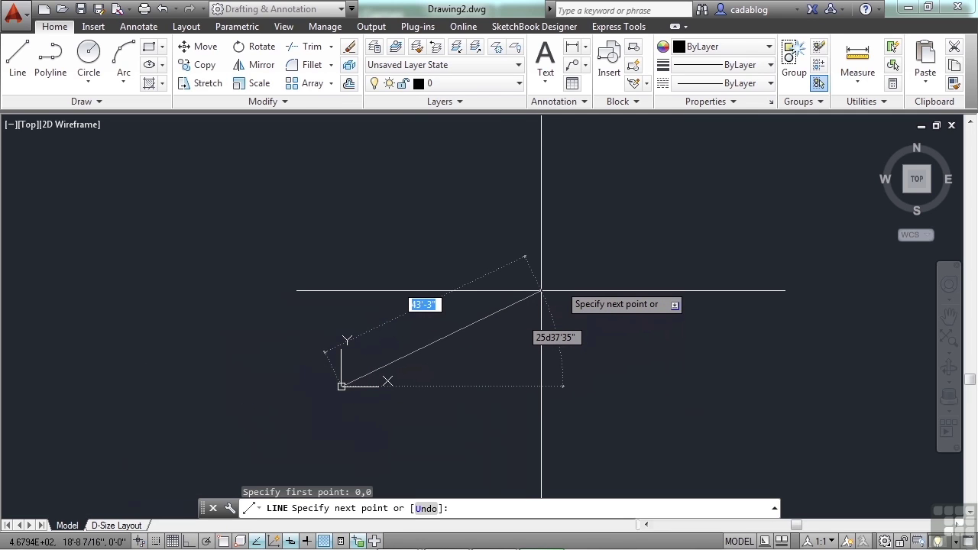
middle_drag(547, 289, 527, 253)
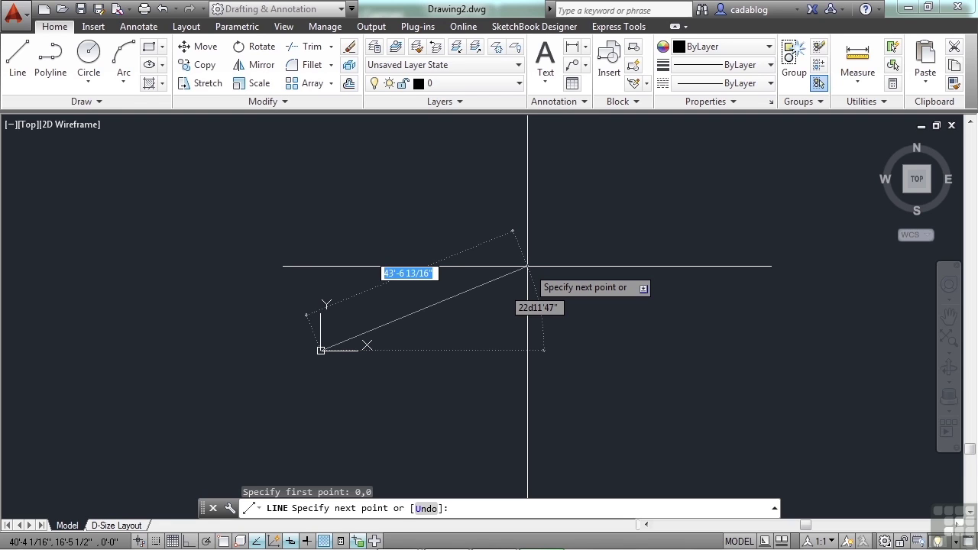
text(50')
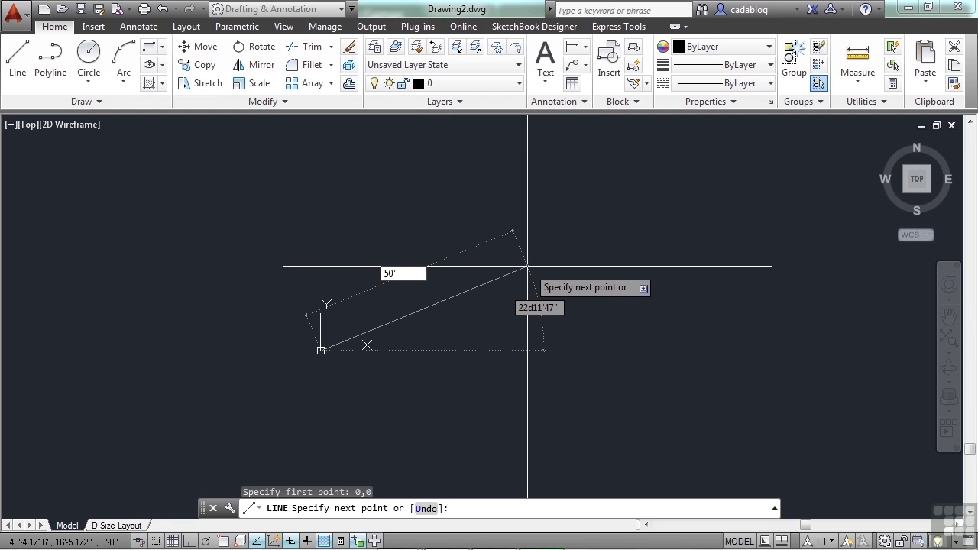
text(6)
key(BackSpace)
Undo the stray segment, turn Ortho on, and draw the 50' horizontal base line.
key(Return)
key(ctrl+z)
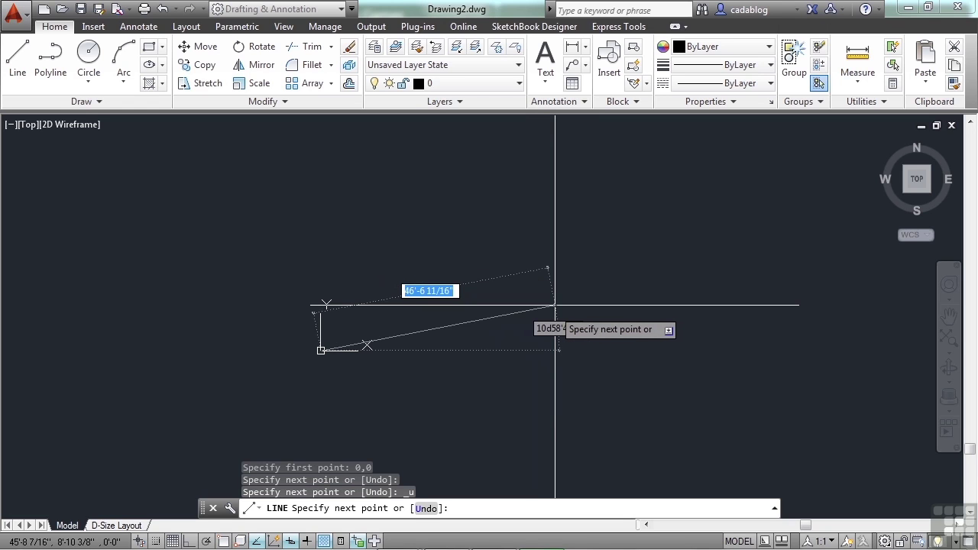
key(F8)
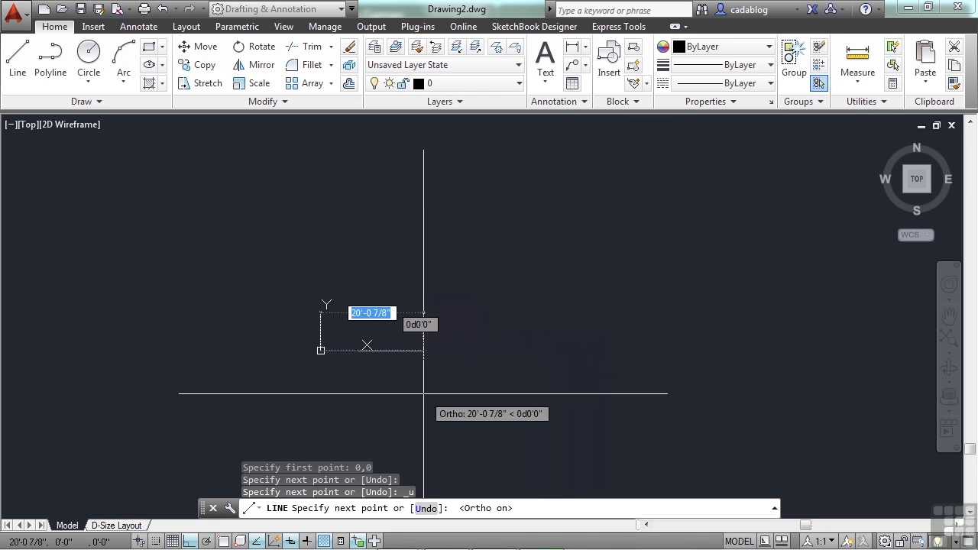
click(191, 541)
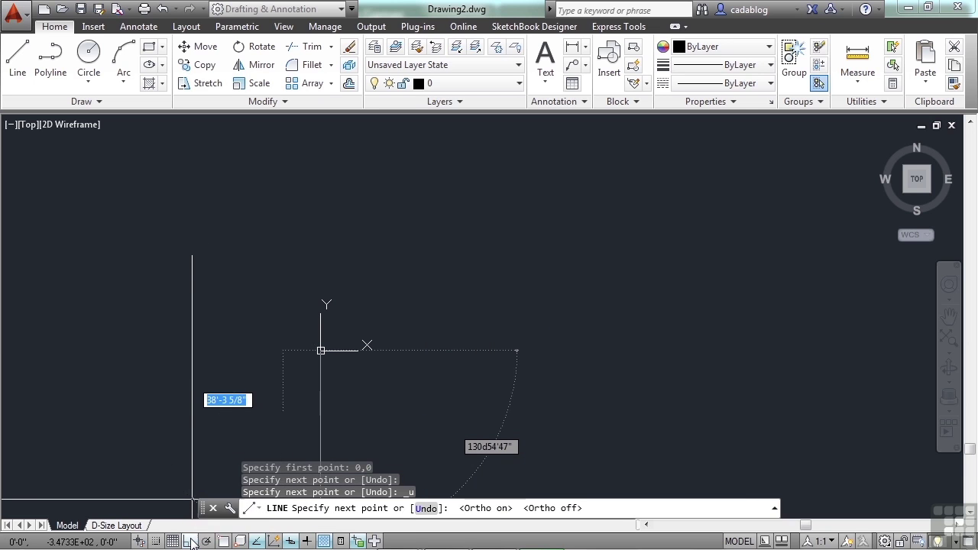
click(191, 541)
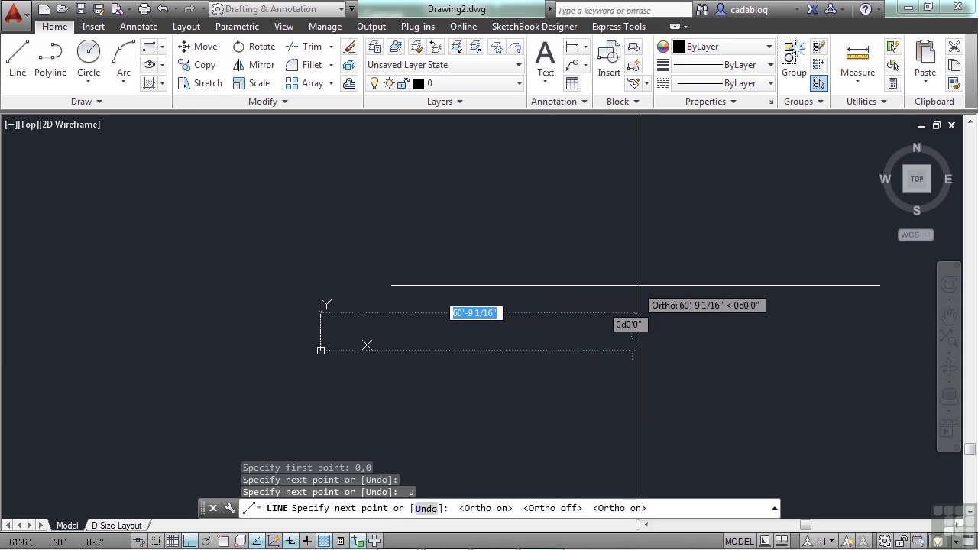
text(50')
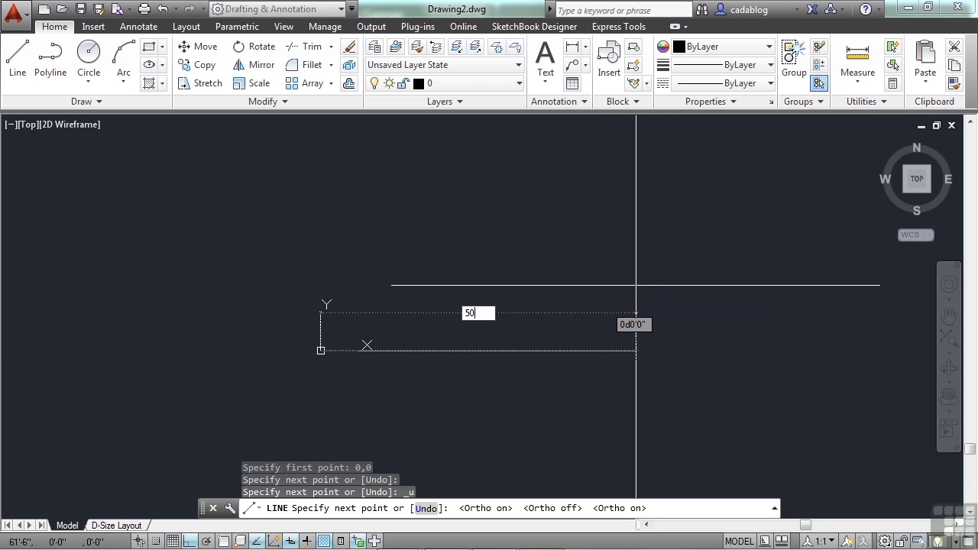
key(Return)
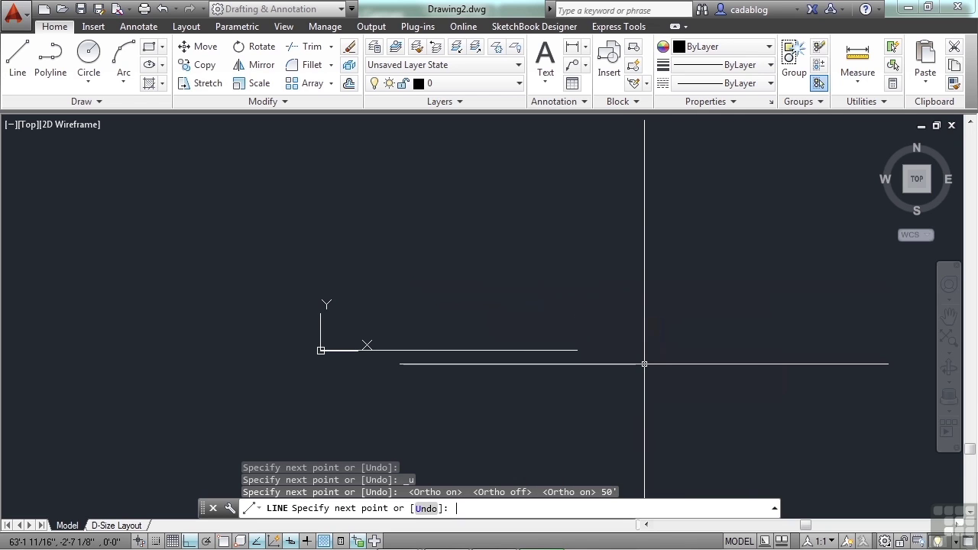
key(Return)
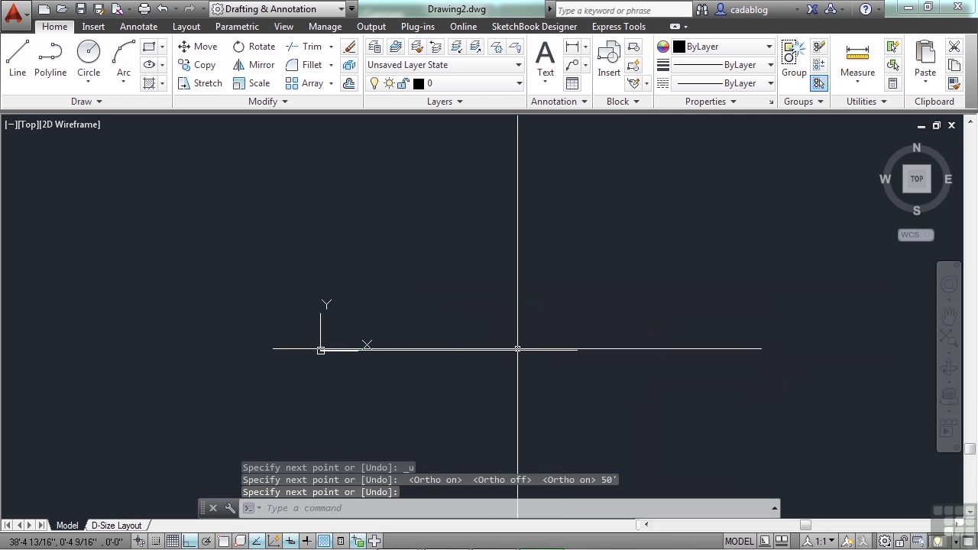
Draw a 30' vertical wall up from the base line's right endpoint using the end snap.
key(Return)
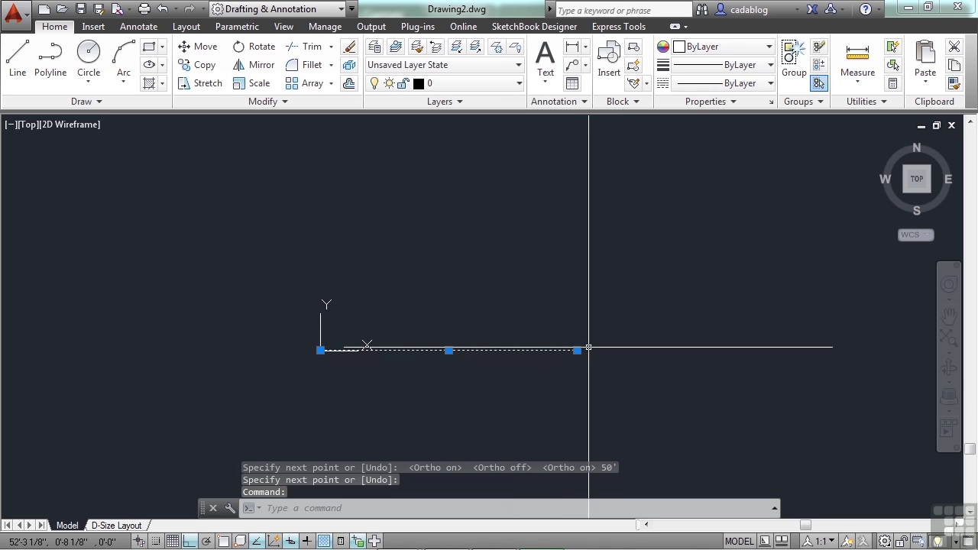
mouse_move(577, 350)
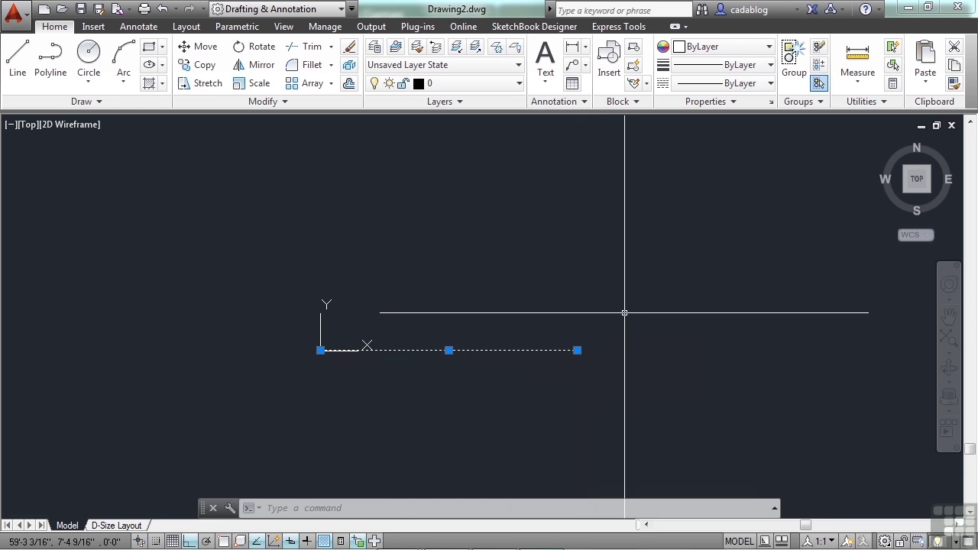
key(Escape)
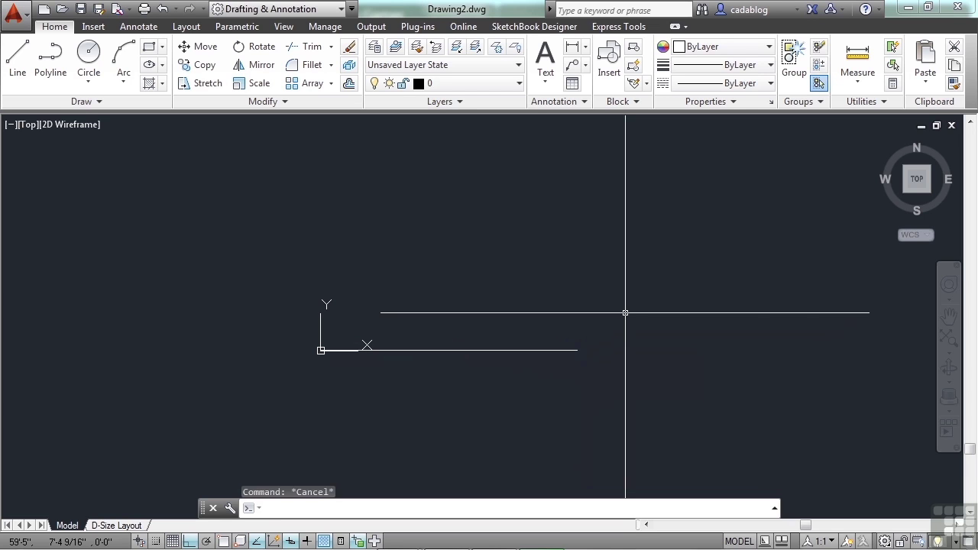
text(l)
key(Return)
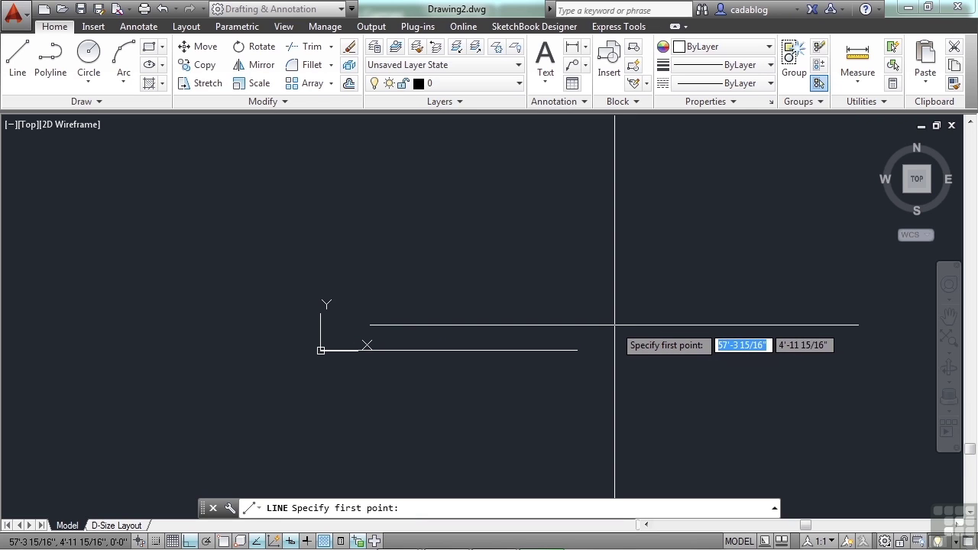
text(end)
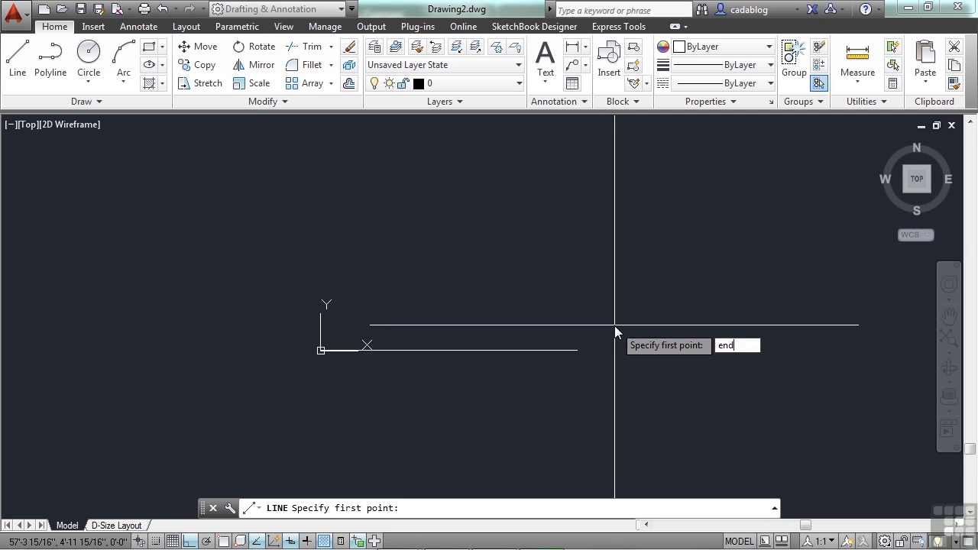
key(Return)
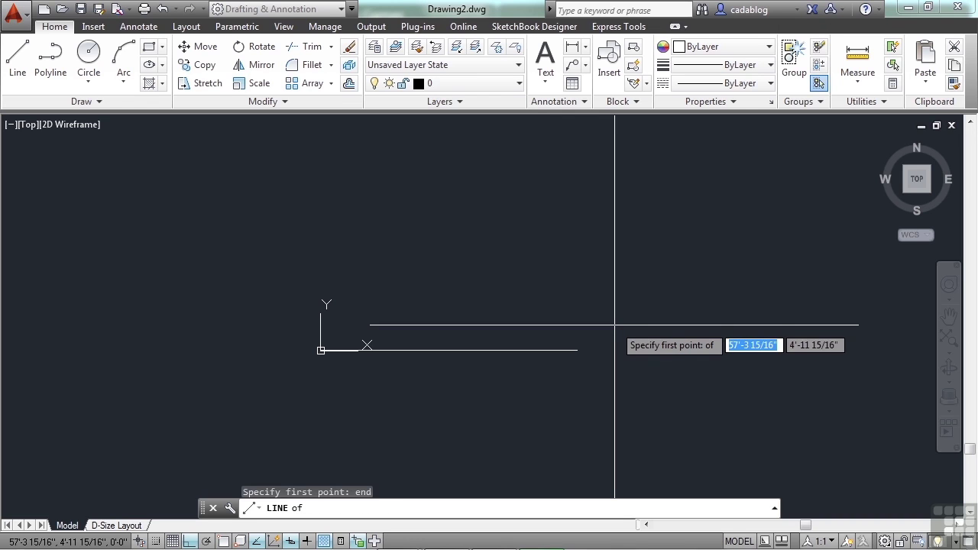
click(585, 356)
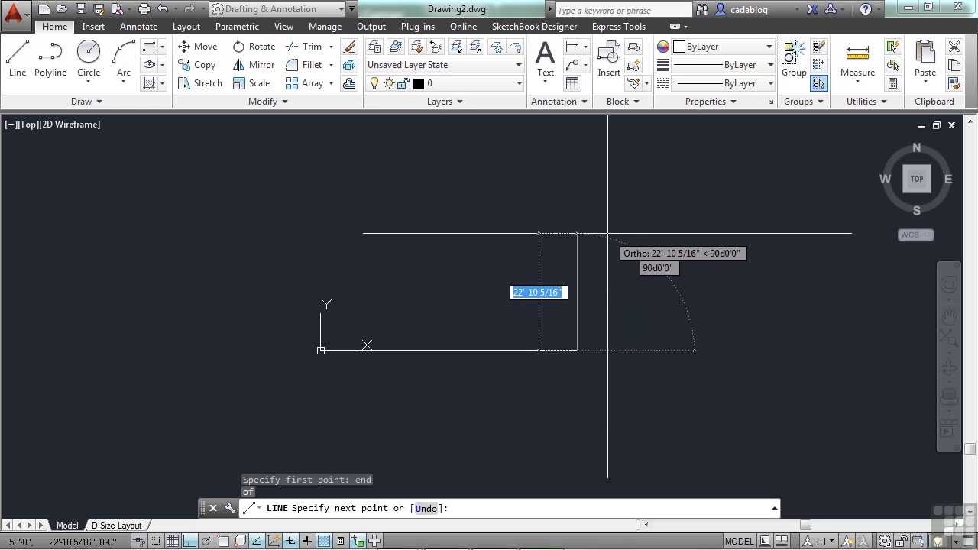
text(30)
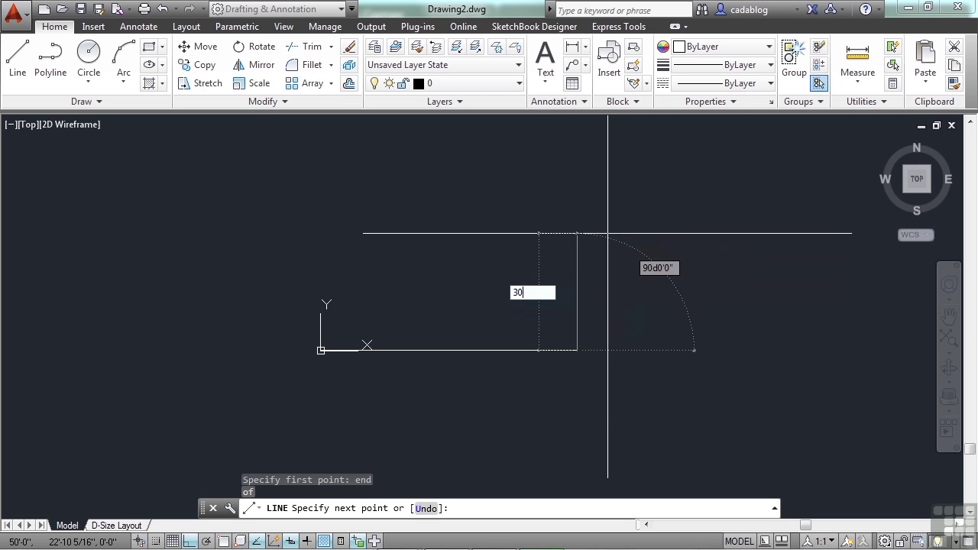
text(')
key(Return)
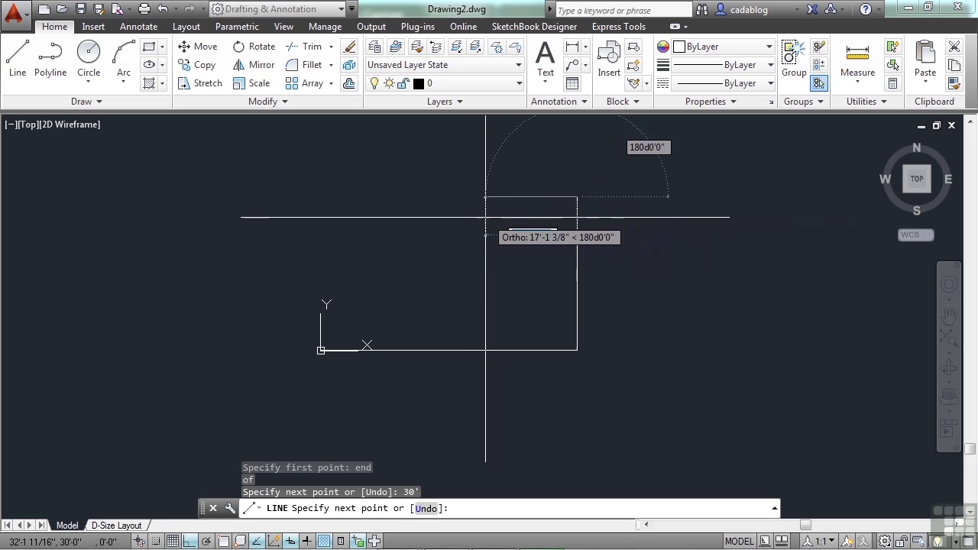
Draw the 50' top edge, then close the left side at the origin endpoint.
mouse_move(460, 231)
middle_down()
mouse_move(502, 238)
mouse_move(512, 261)
middle_up()
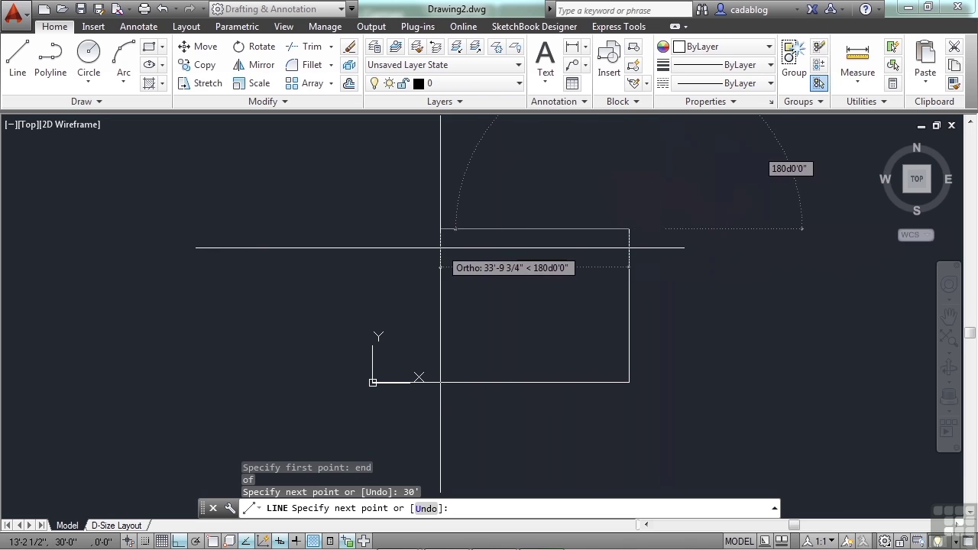
text(50)
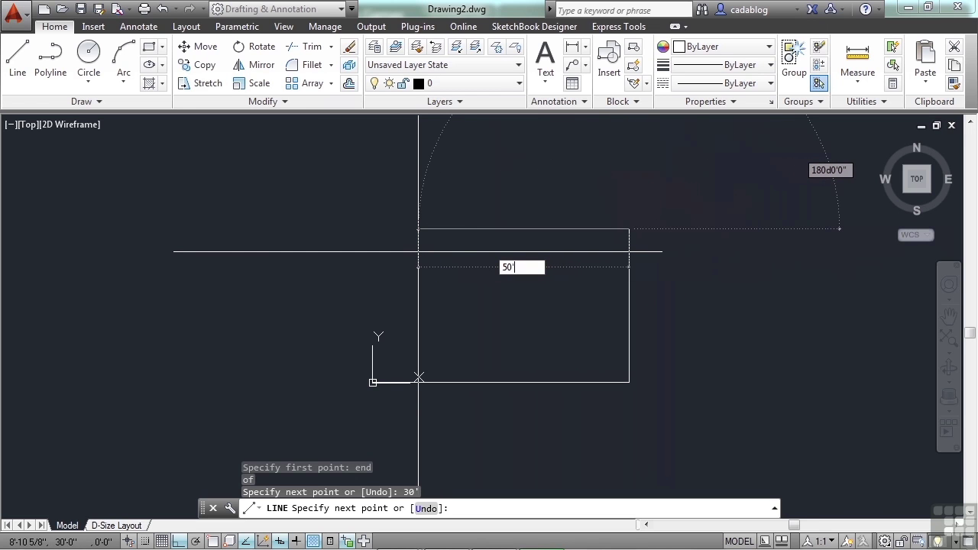
key(Return)
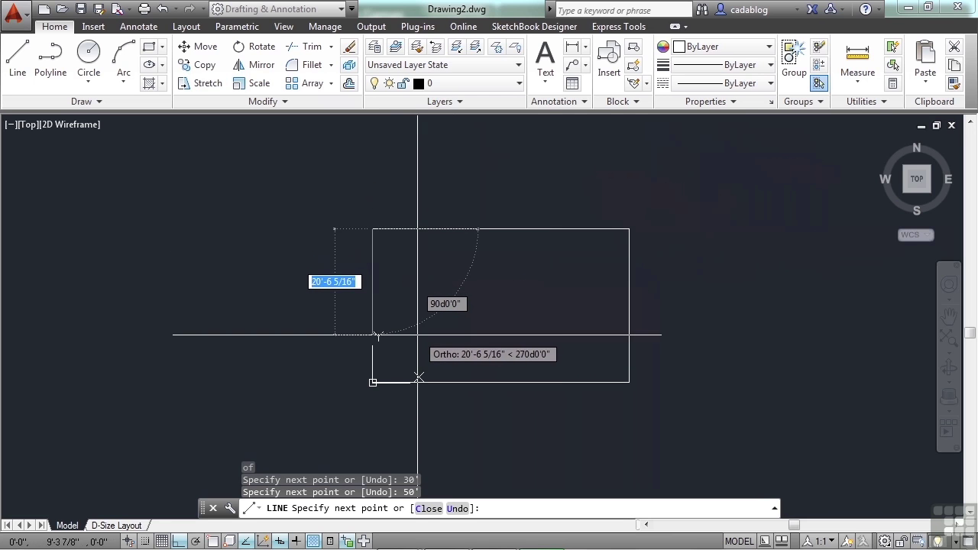
middle_drag(430, 348, 436, 314)
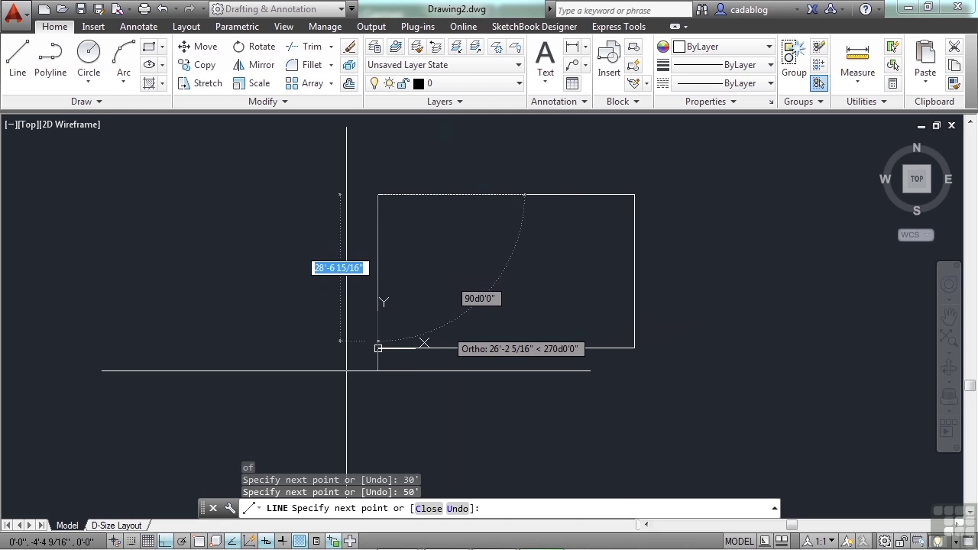
text(end)
key(Return)
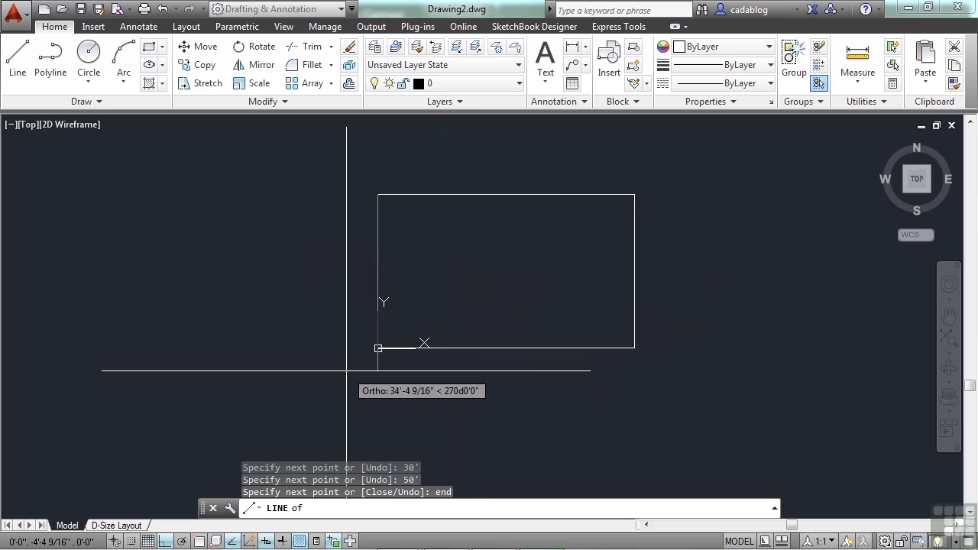
click(394, 348)
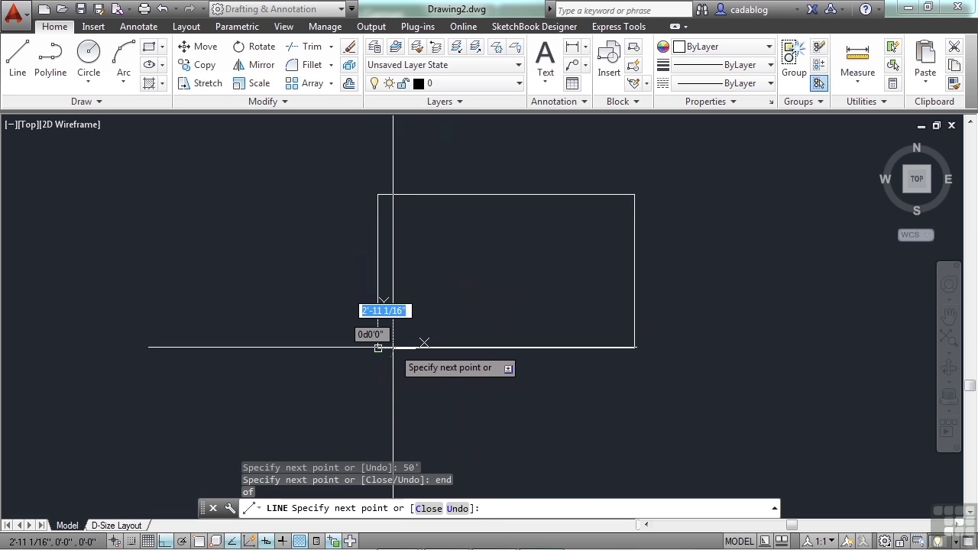
key(Return)
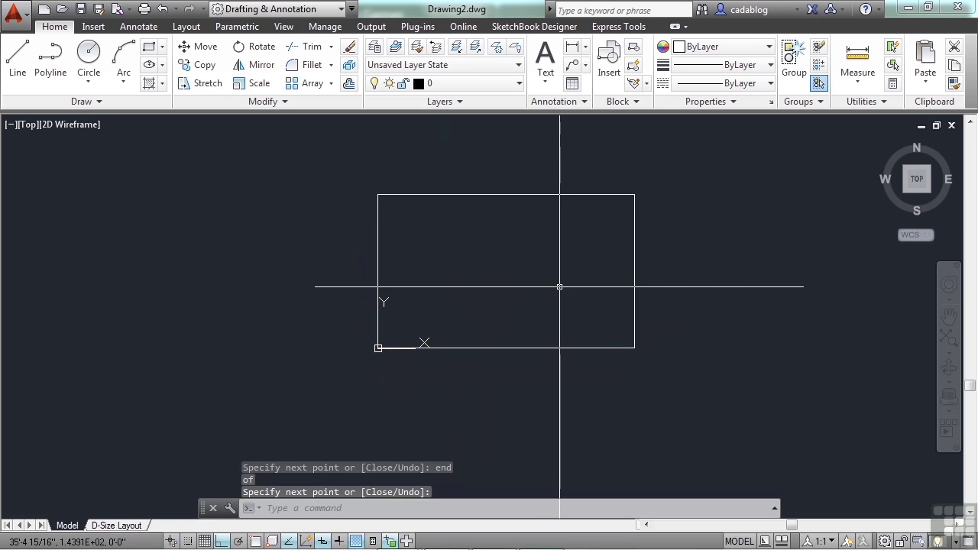
mouse_move(563, 280)
middle_down()
mouse_move(543, 266)
mouse_move(520, 285)
middle_up()
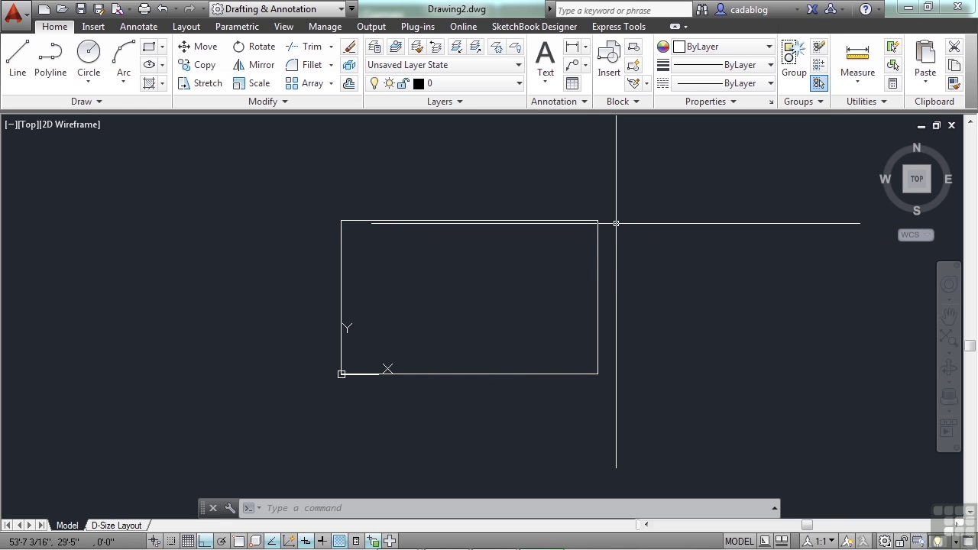
Draw a 60" eave extension from the rectangle's top-right corner.
text(line)
key(Return)
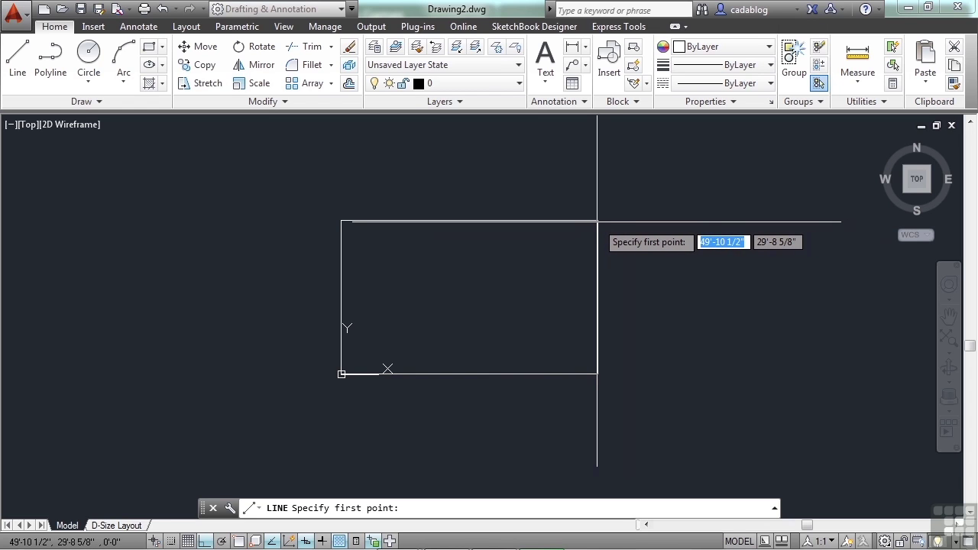
text(end)
key(Return)
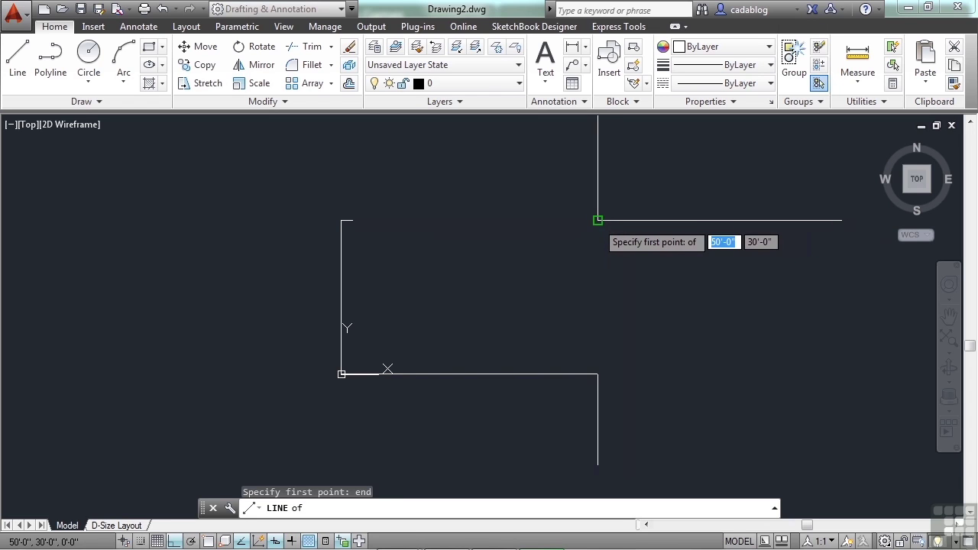
click(596, 221)
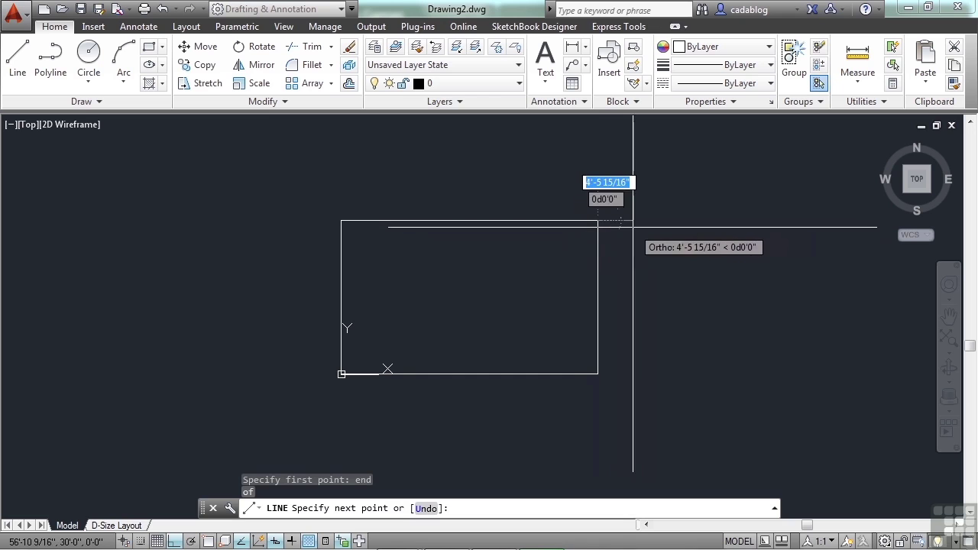
text(5)
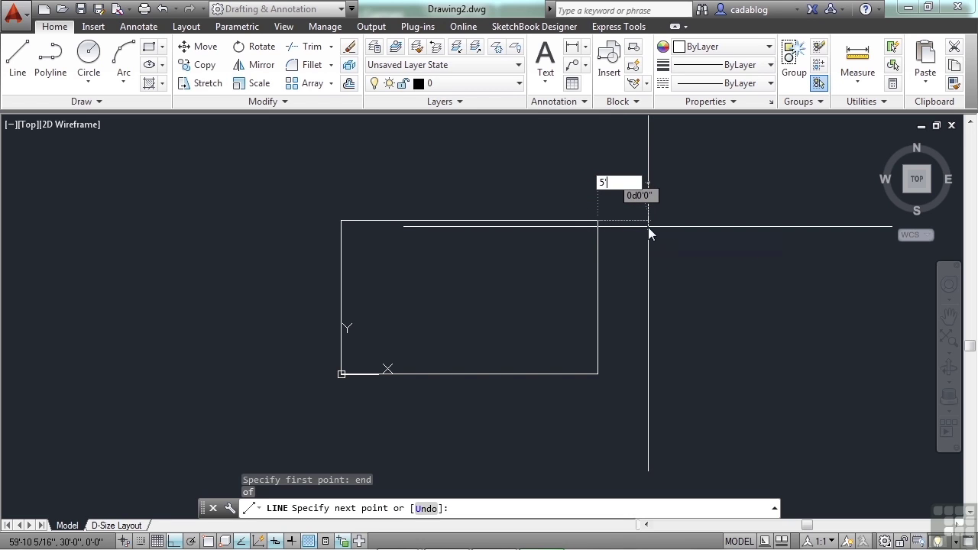
text(')
key(BackSpace)
key(BackSpace)
text(60)
key(Return)
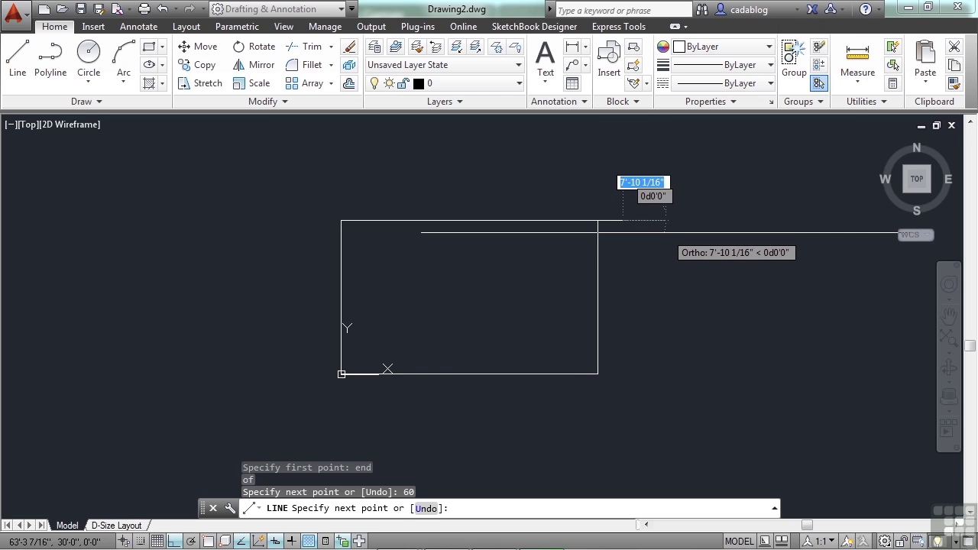
key(Return)
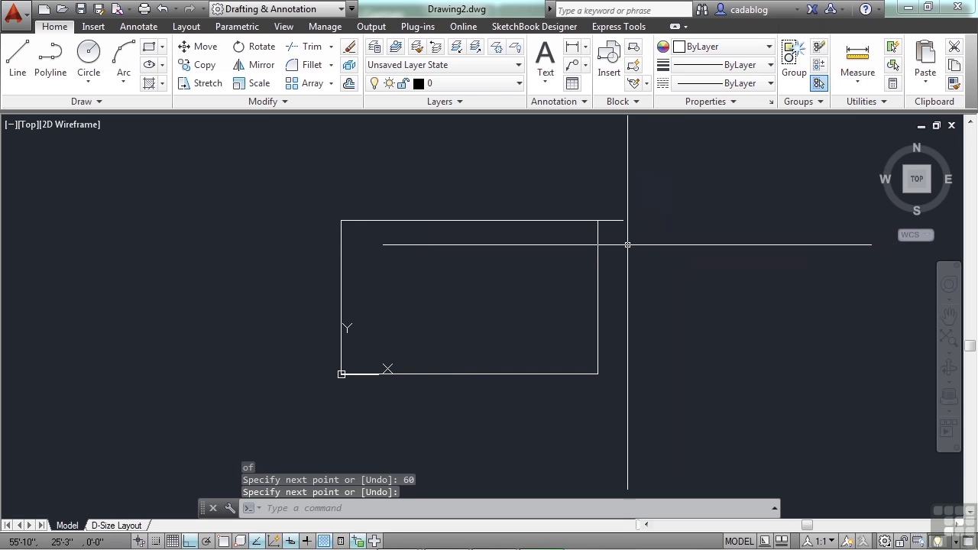
Draw a 5' eave extension leftward from the top-left corner.
text(l)
key(Return)
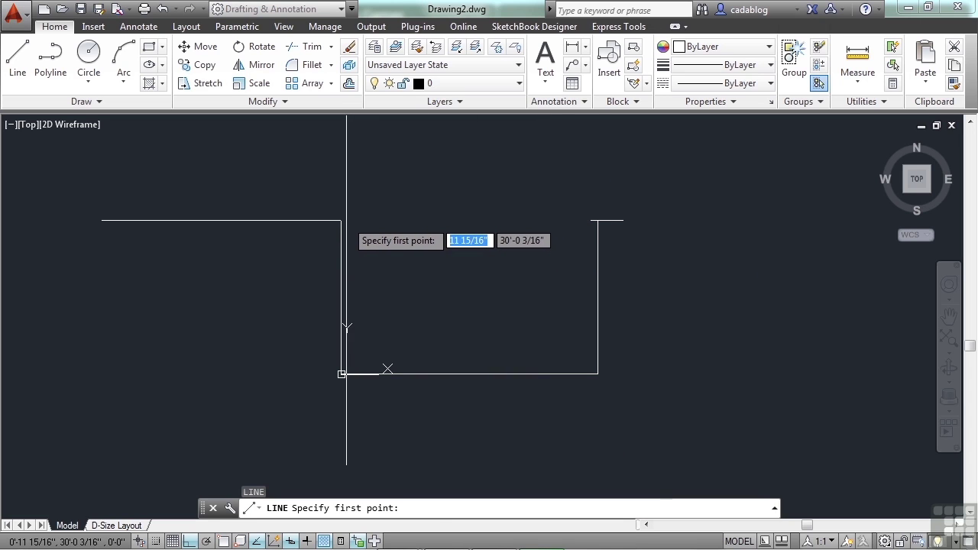
text(end)
key(Return)
click(342, 222)
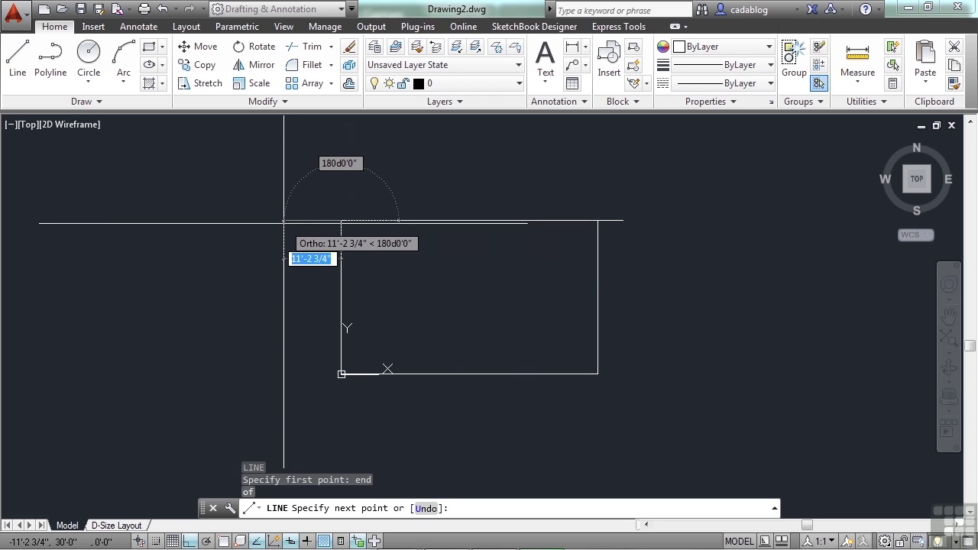
text(5')
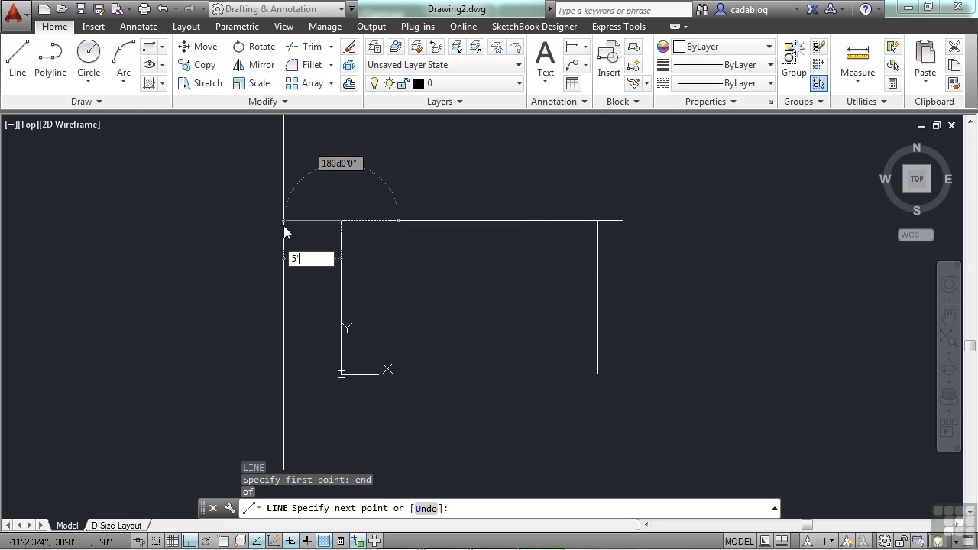
key(Return)
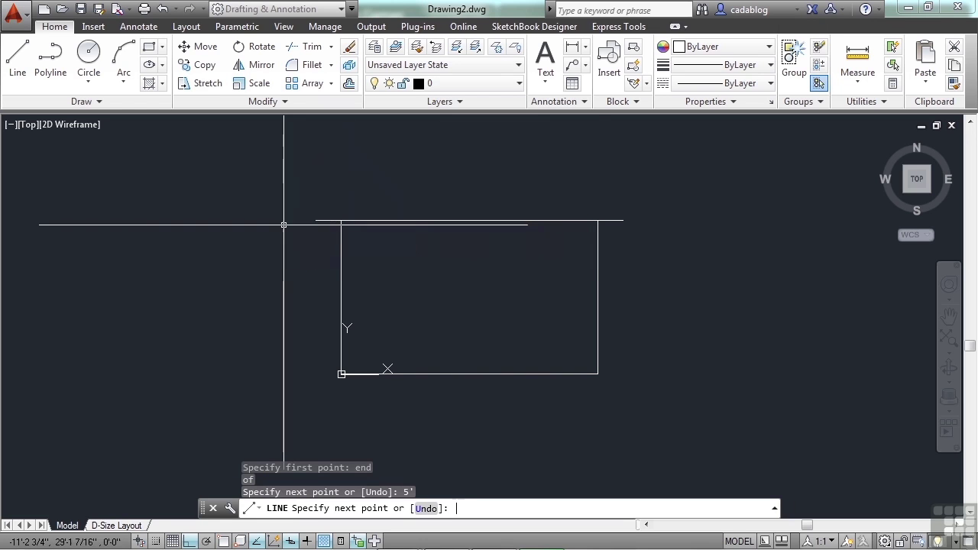
key(Return)
middle_drag(435, 274, 422, 306)
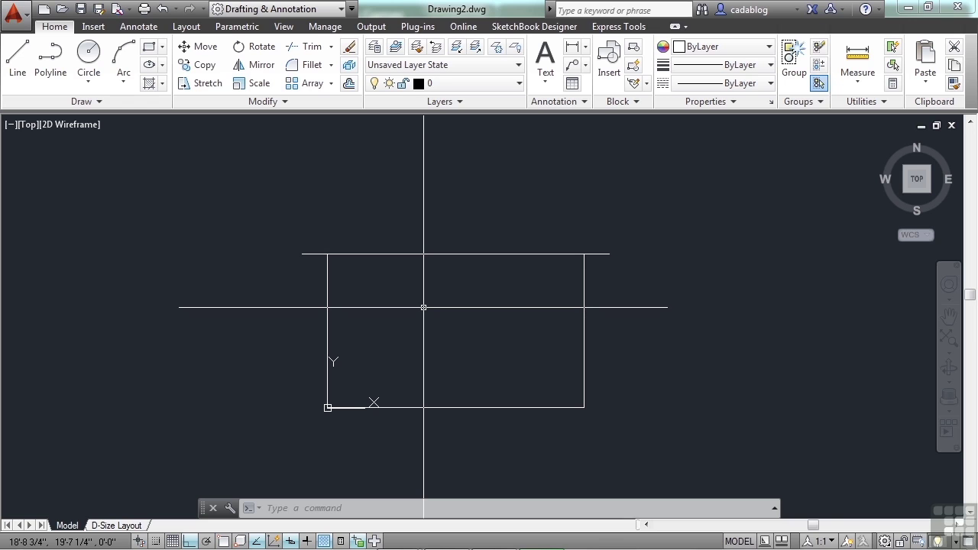
Zoom in on the house's top edge and its 5' eave overhangs.
scroll(522, 285, up, 2)
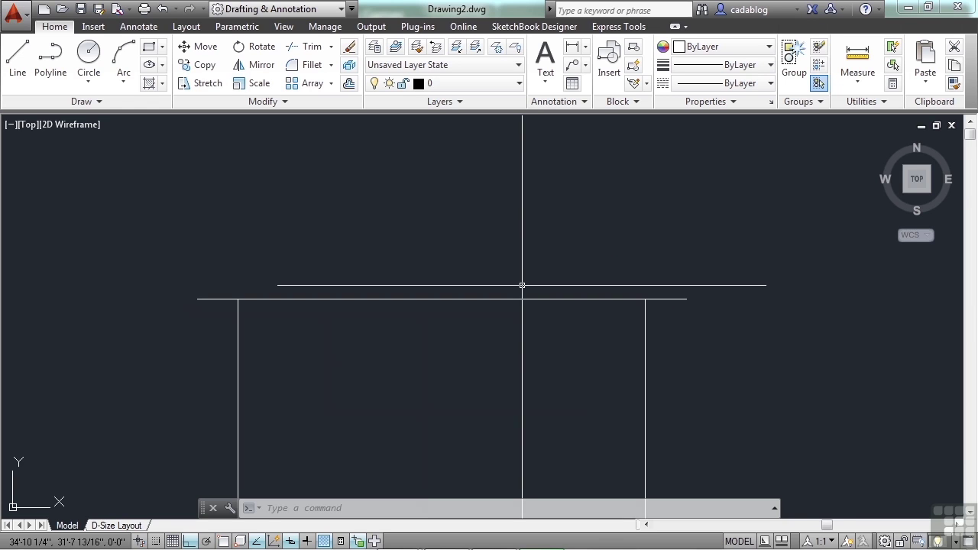
text(l)
key(Return)
click(474, 246)
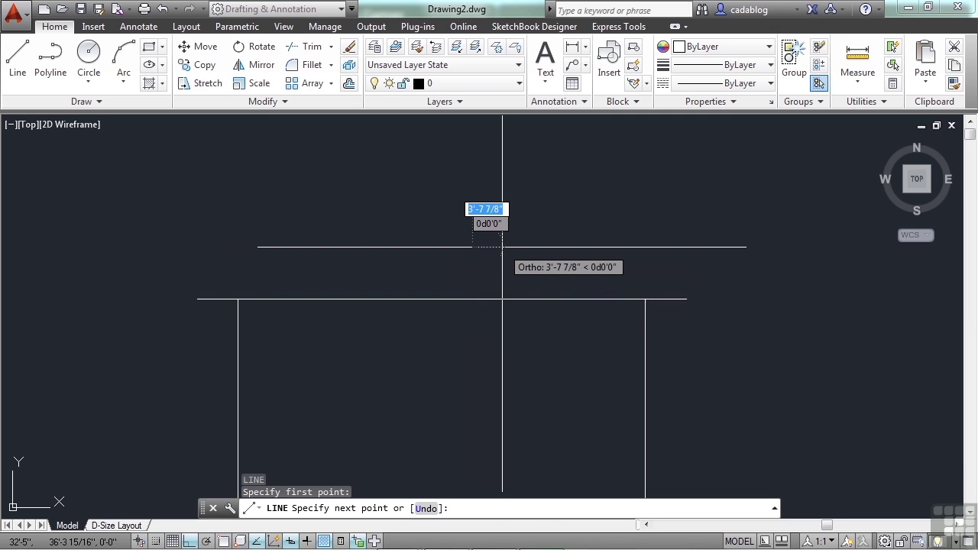
key(F8)
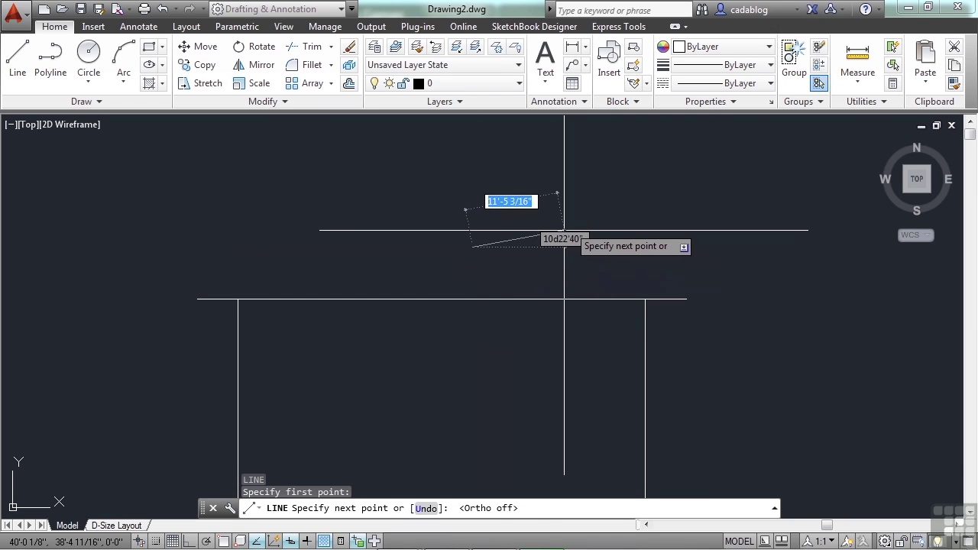
text(12')
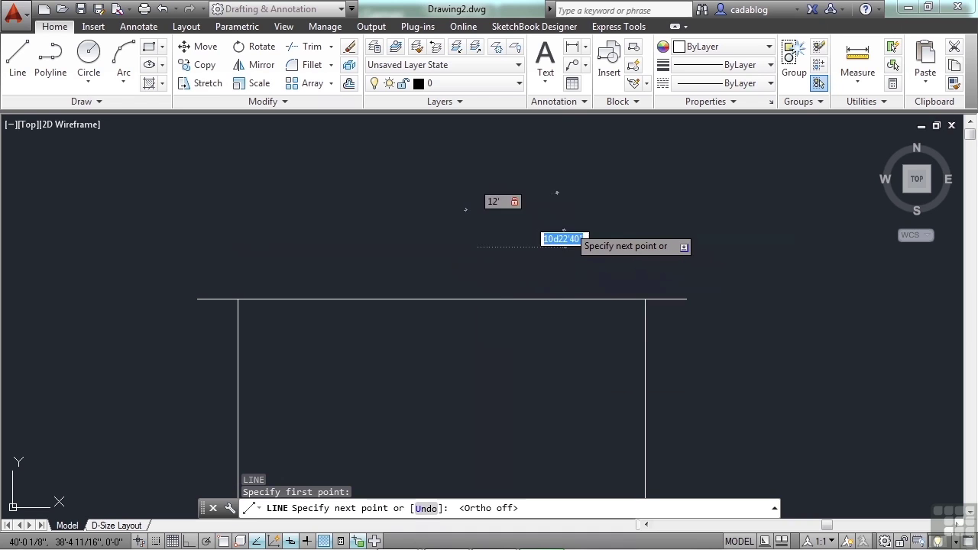
key(Tab)
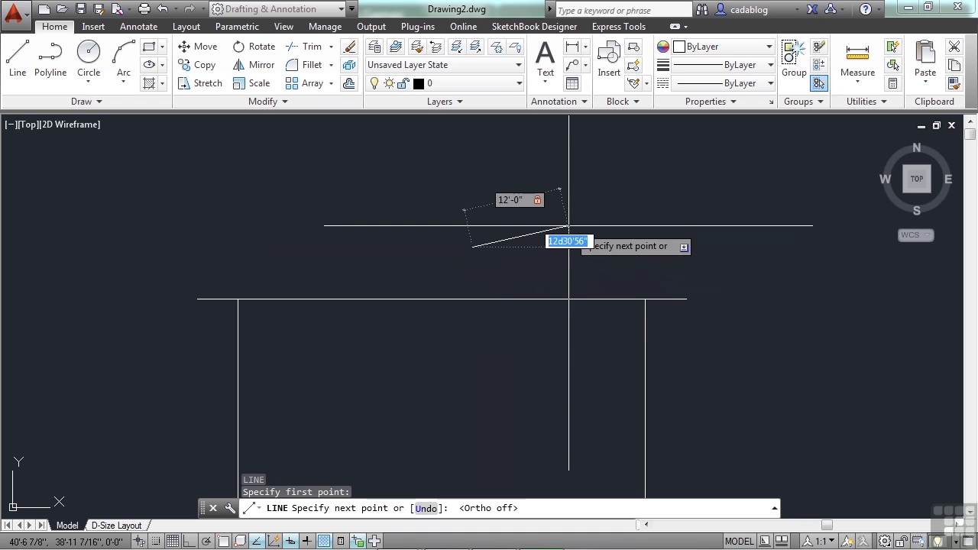
text(35)
key(Return)
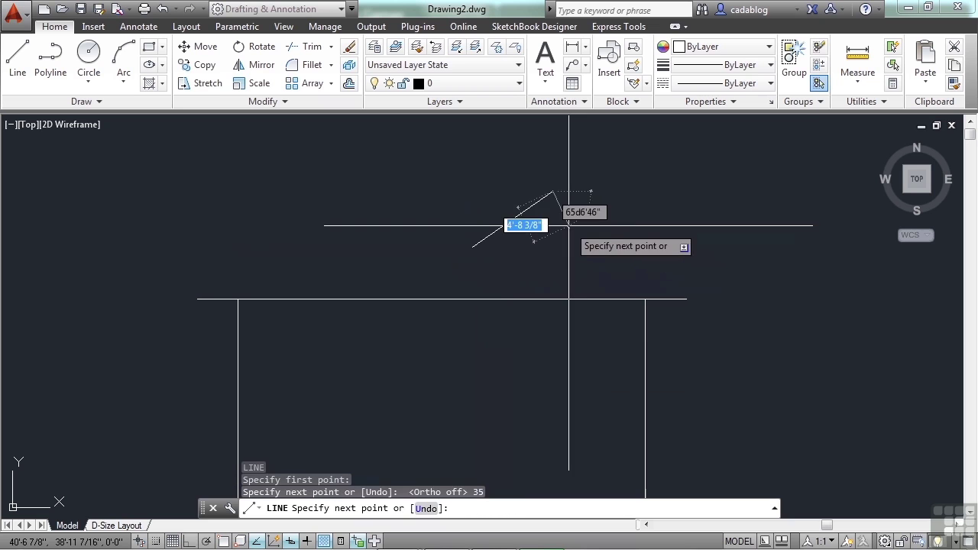
key(Return)
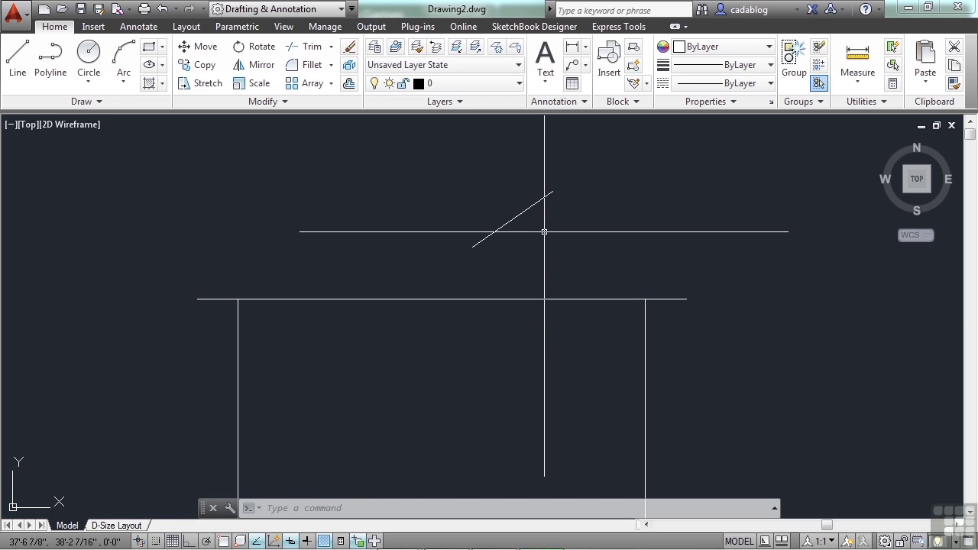
text(e)
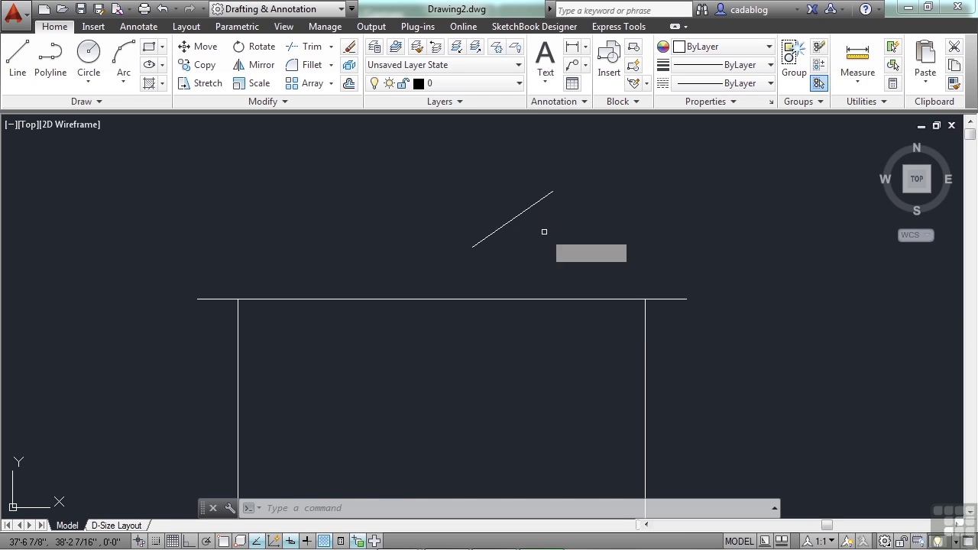
key(Return)
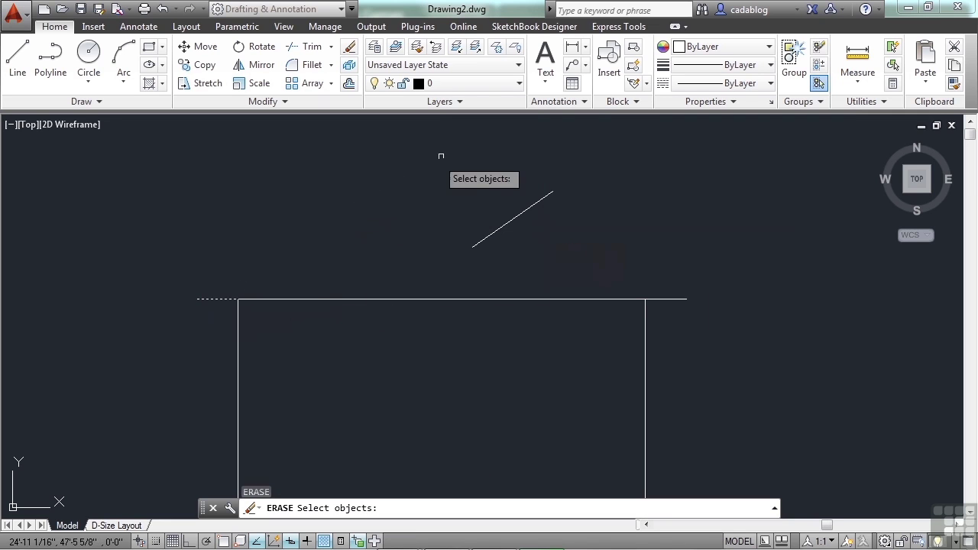
click(527, 209)
key(Return)
Draw a 40' roof slope at 138.59° up from the right eave end.
key(Escape)
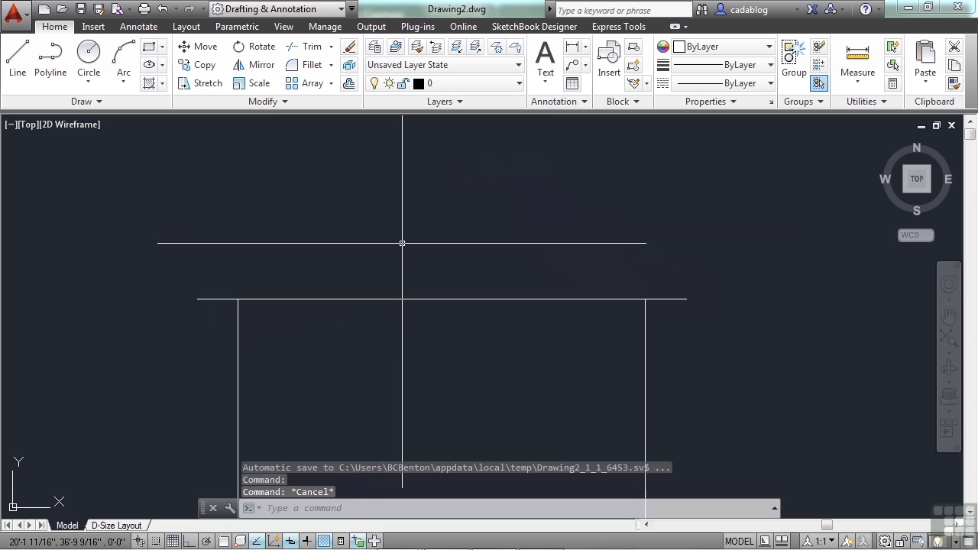
text(L)
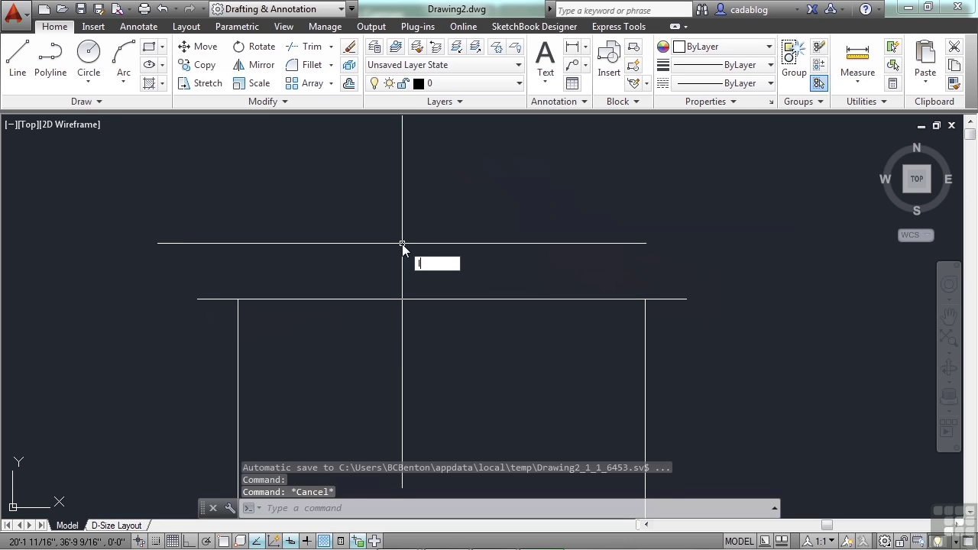
key(Return)
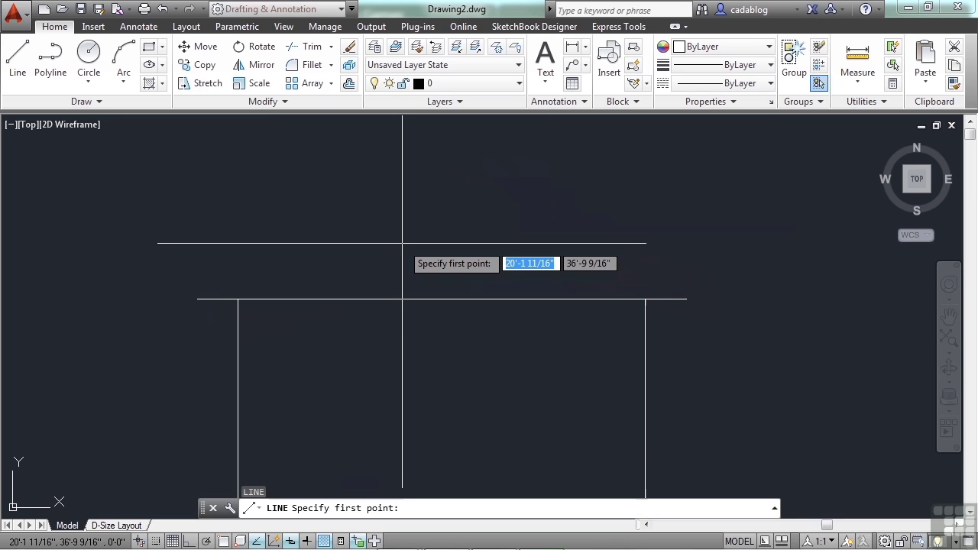
text(end)
key(Return)
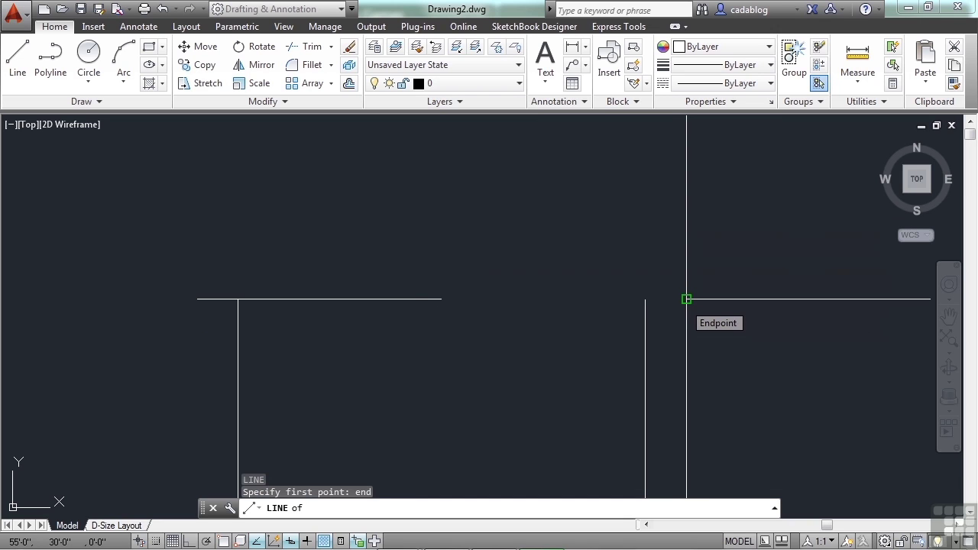
click(686, 299)
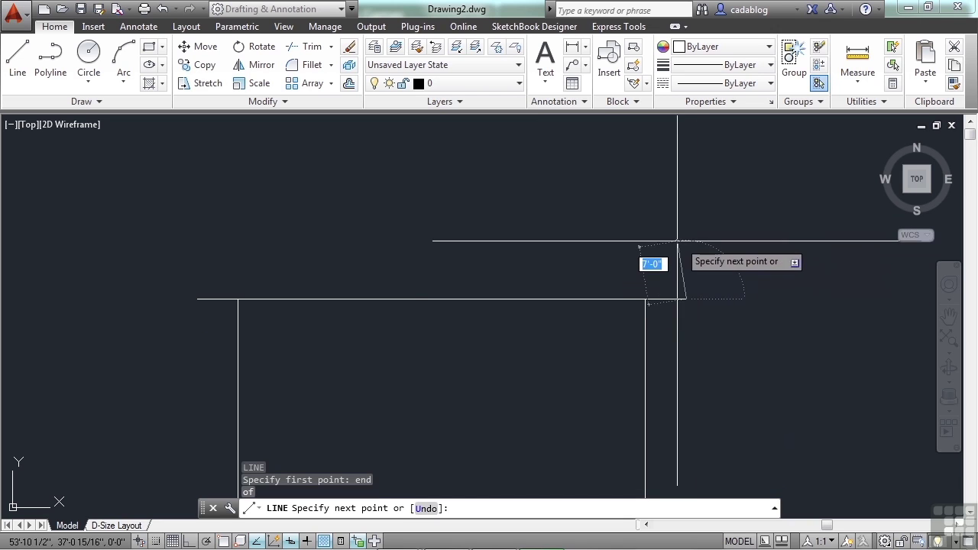
text(40)
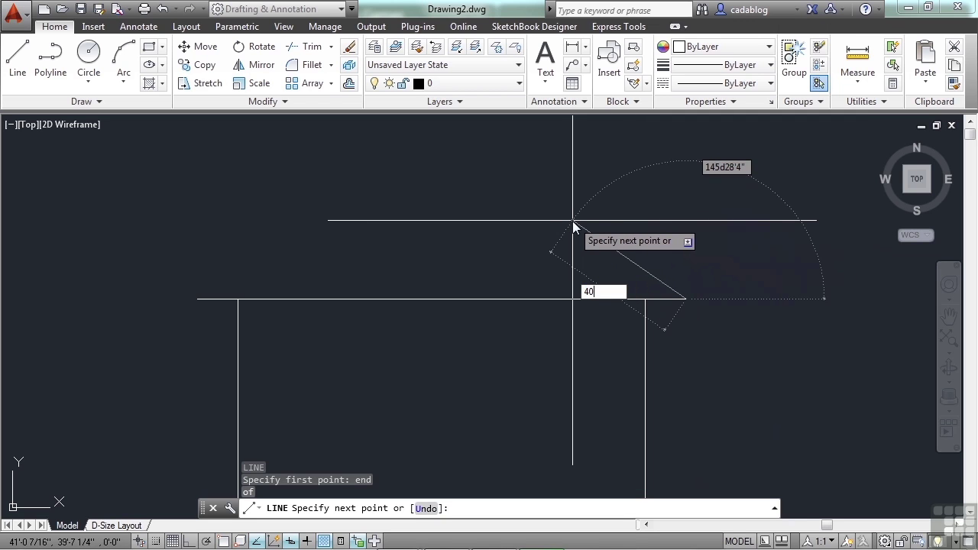
text(')
key(Tab)
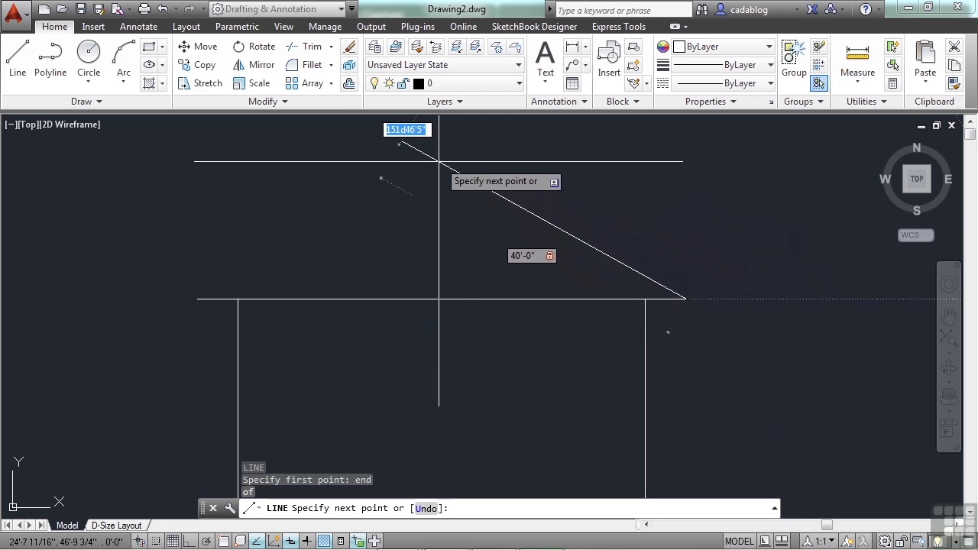
middle_drag(439, 161, 465, 253)
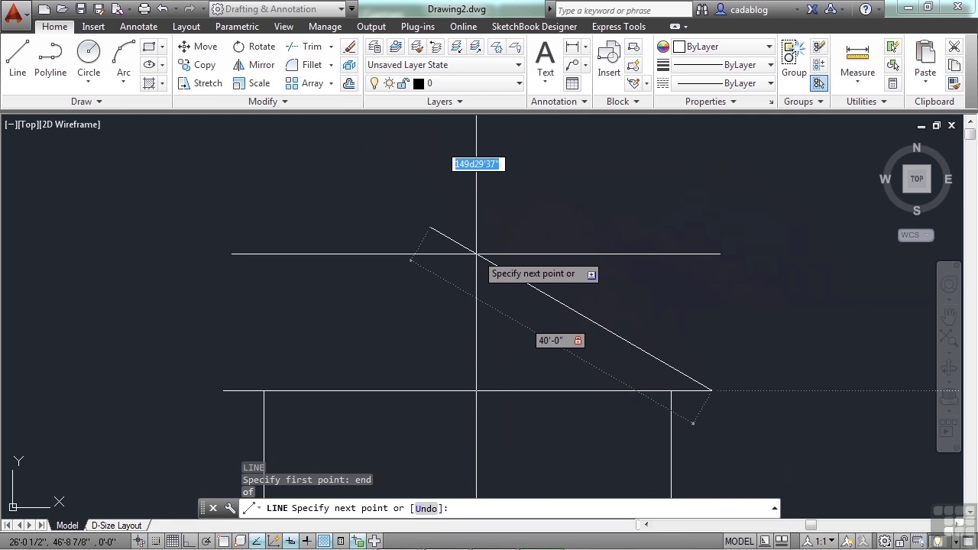
text(1)
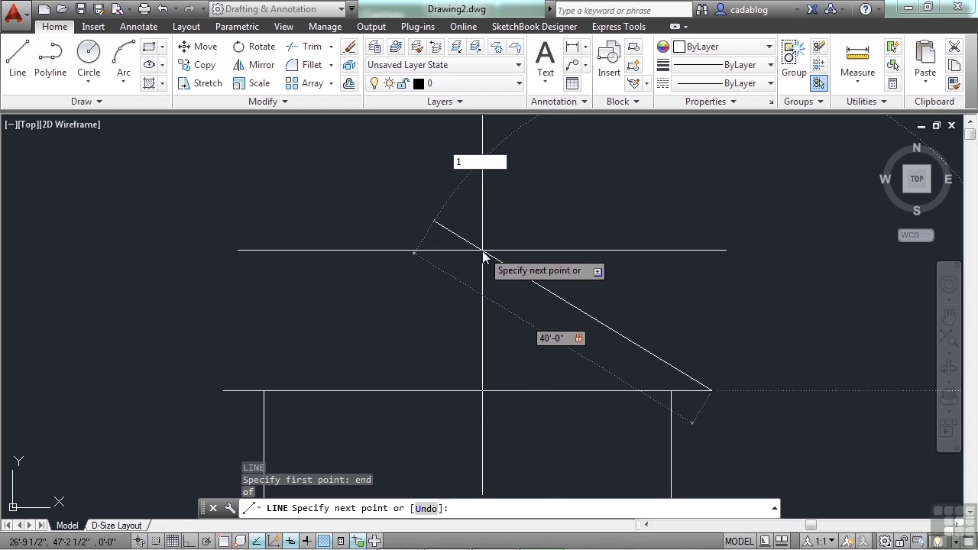
text(38.59)
key(Return)
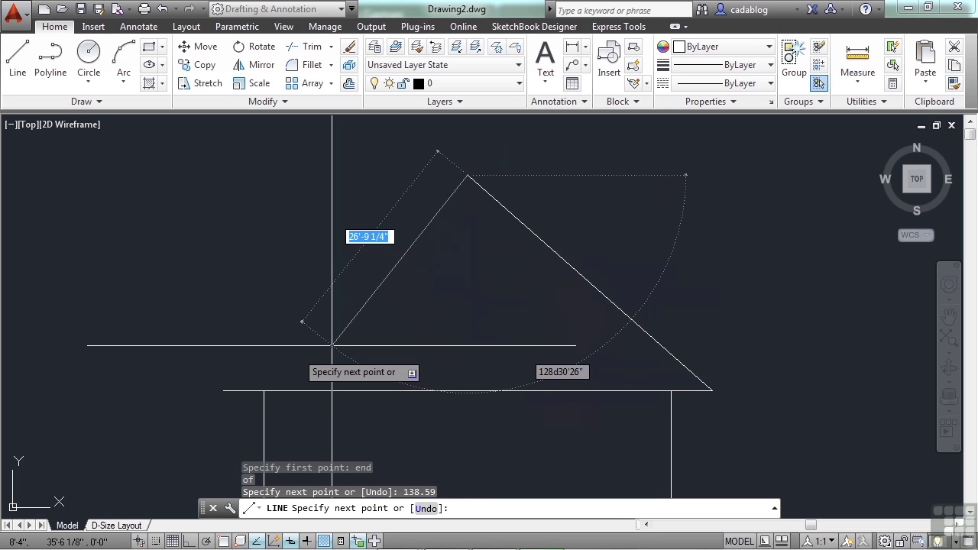
Bring the roof line down to the left eave end and recentre the house.
text(end)
key(Return)
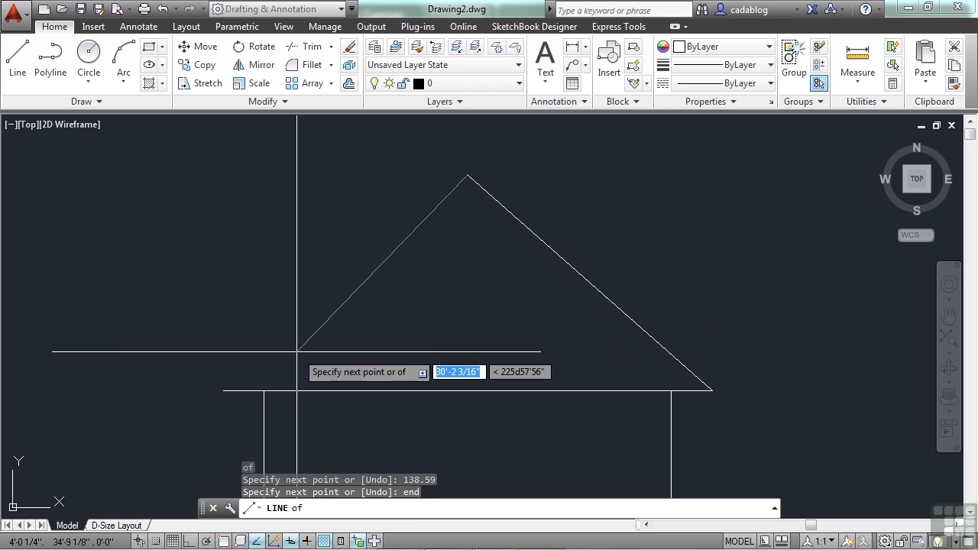
click(225, 390)
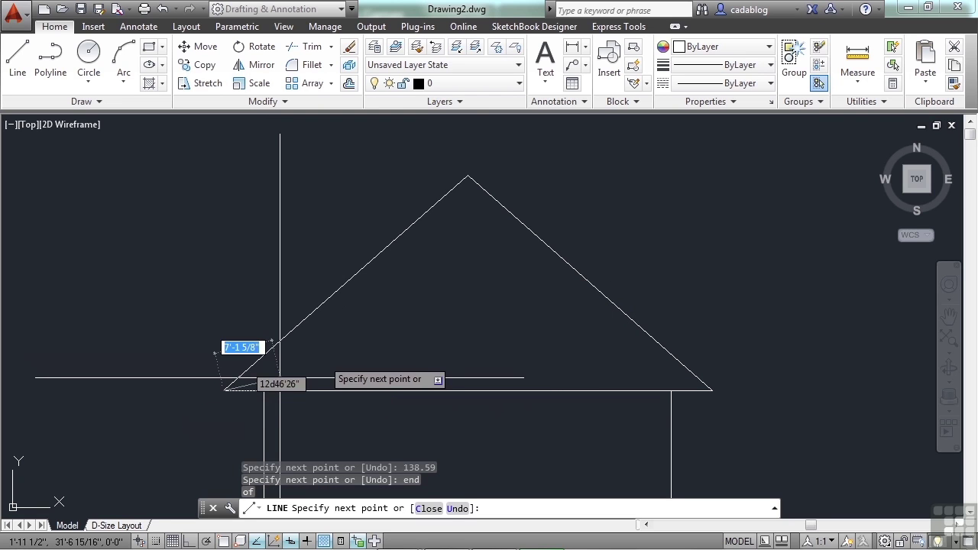
key(Return)
scroll(530, 290, down, 3)
middle_drag(613, 316, 624, 290)
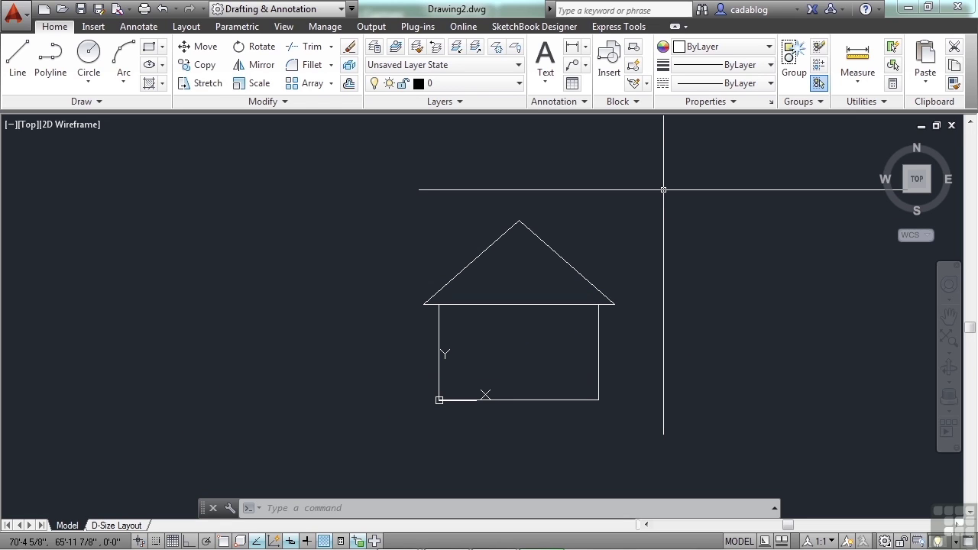
Erase both sloped roof lines with a selection window.
scroll(645, 306, up, 2)
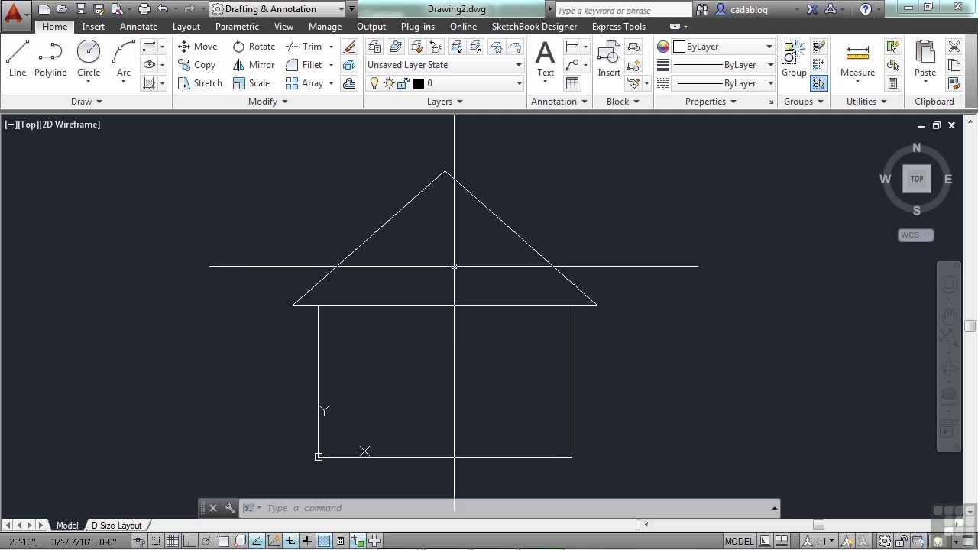
text(e)
key(Return)
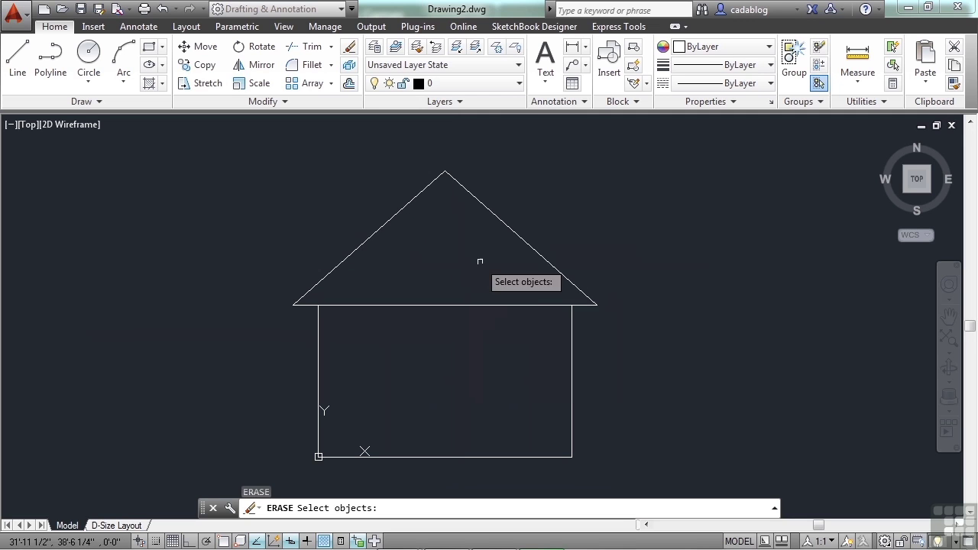
click(492, 158)
click(388, 213)
key(Return)
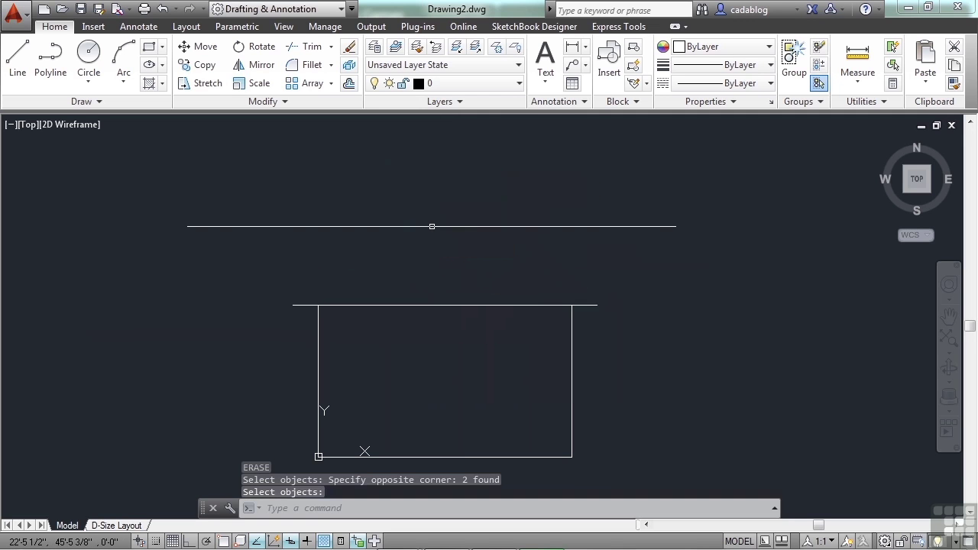
With Ortho on, draw a 20' vertical line up from the roof base midpoint.
text(L)
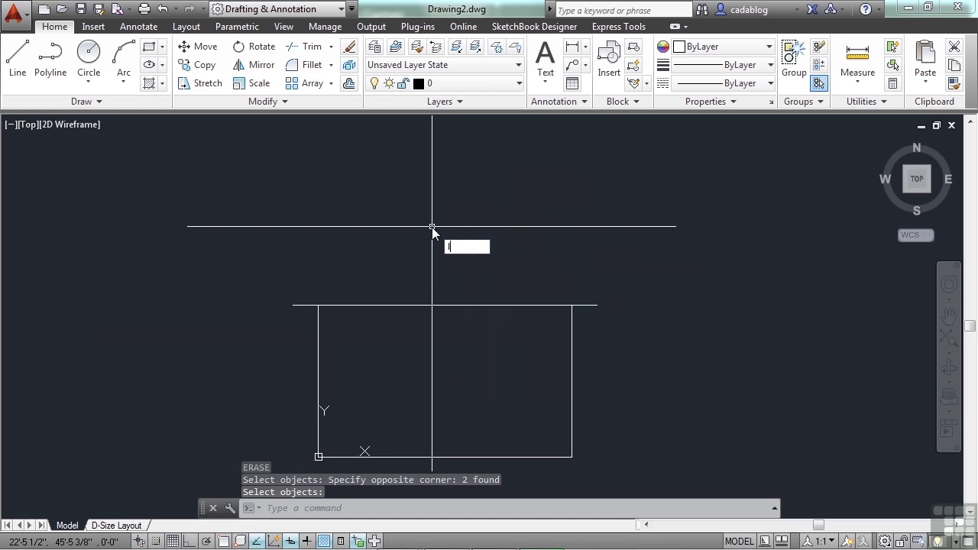
key(Return)
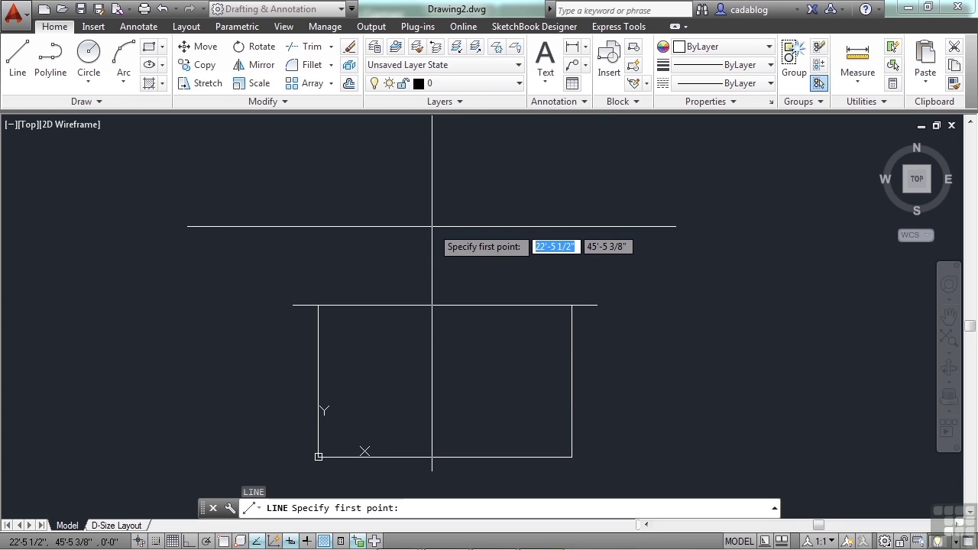
text(mid)
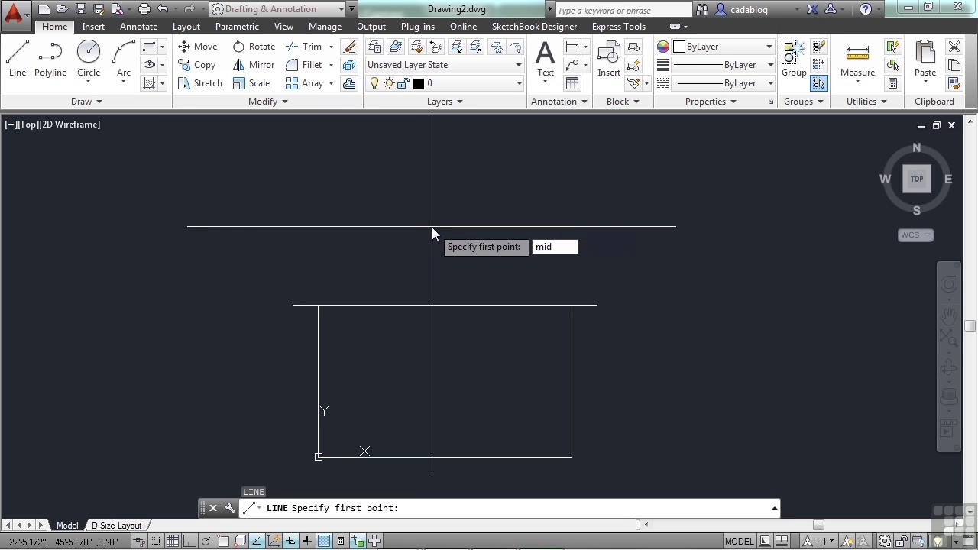
key(Return)
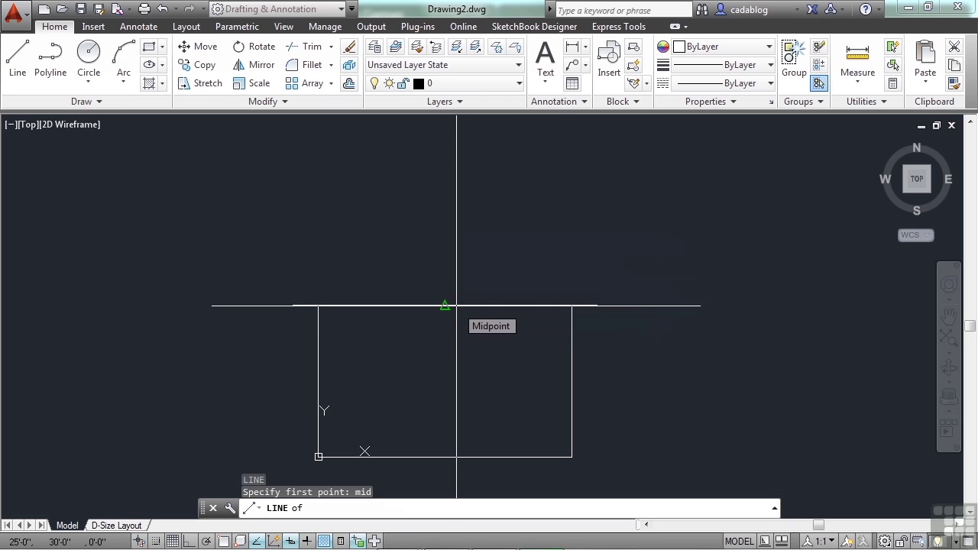
click(457, 305)
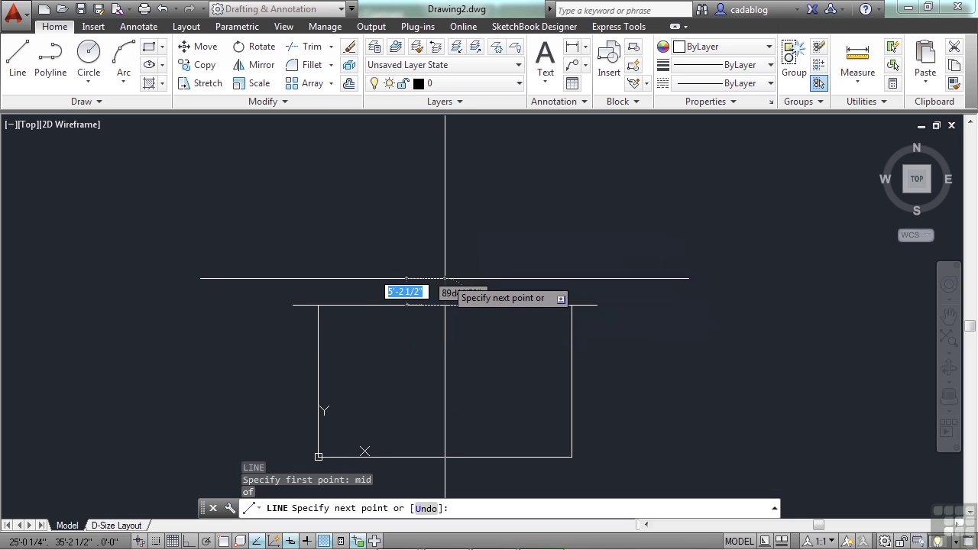
key(F8)
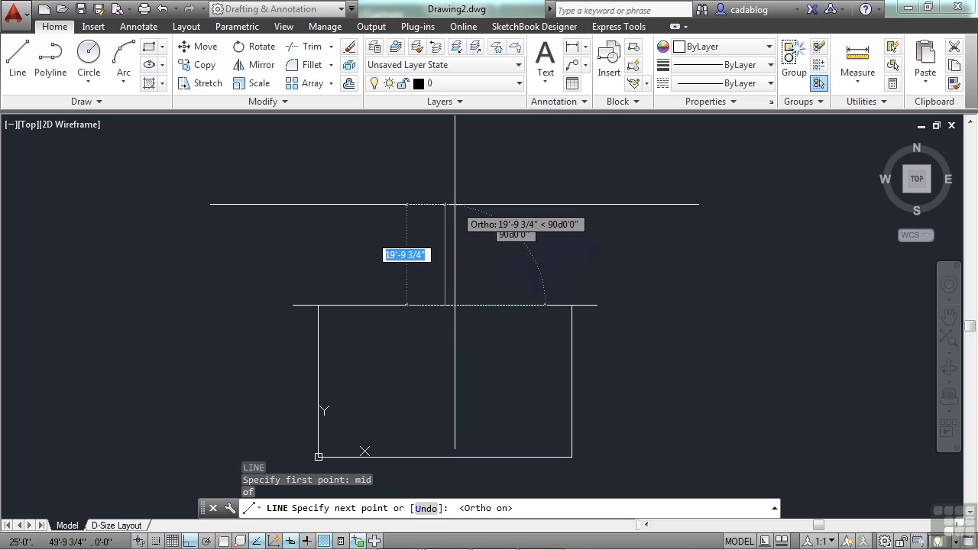
text(20)
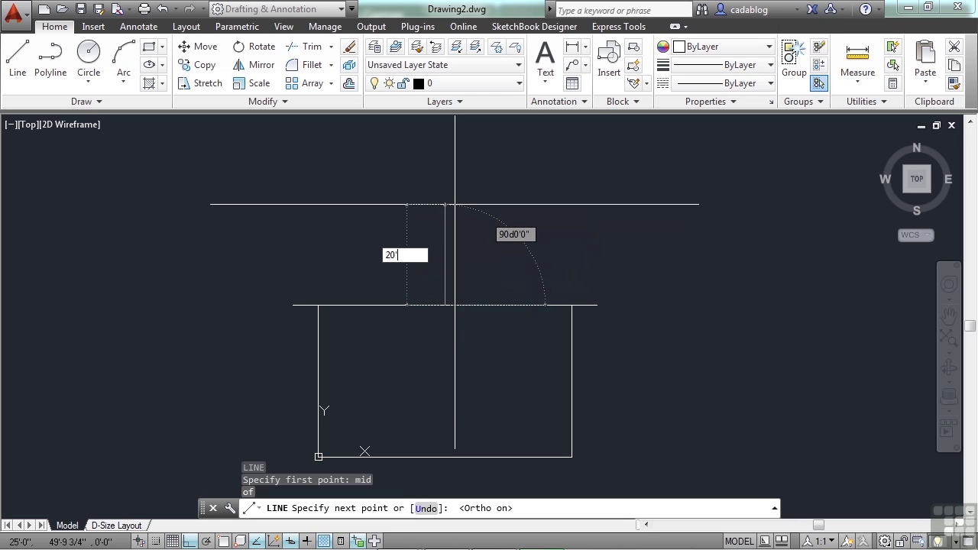
key(Return)
key(Return)
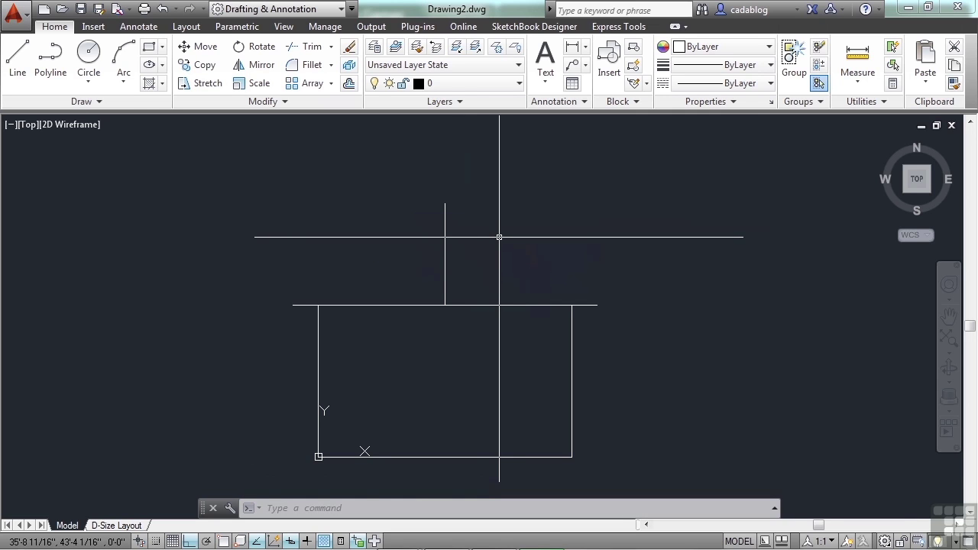
Draw the right roof slope from the base's right end to the centre line's top.
text(l)
key(Return)
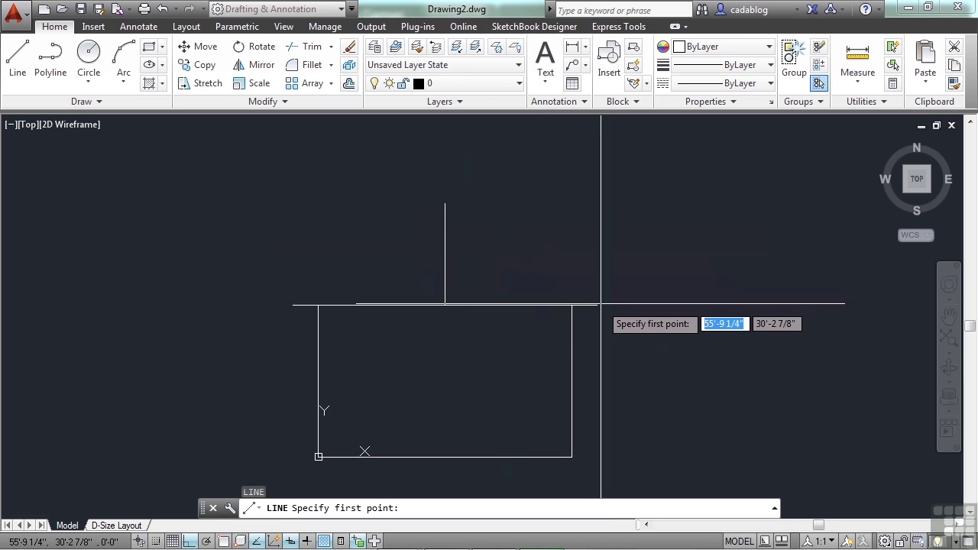
text(end)
key(Return)
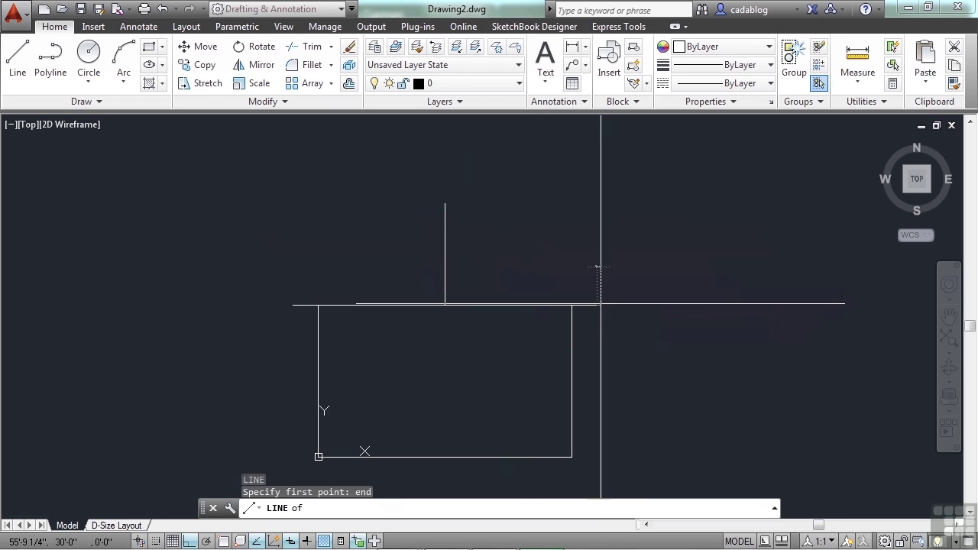
click(597, 305)
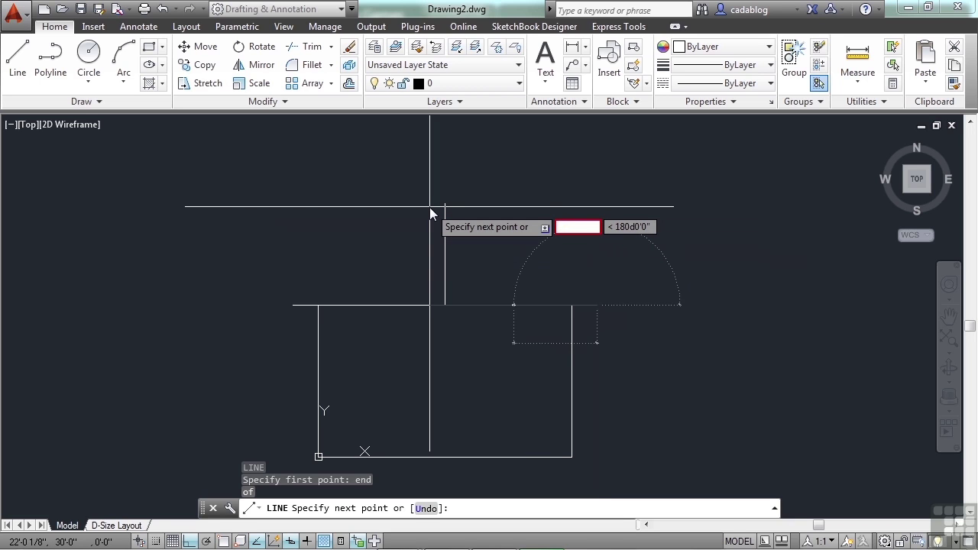
text(end)
key(Return)
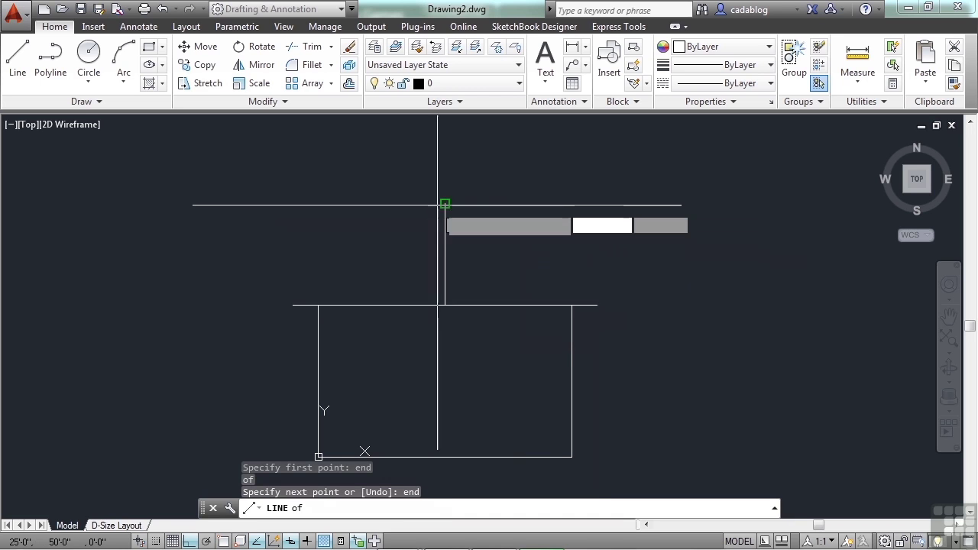
click(445, 204)
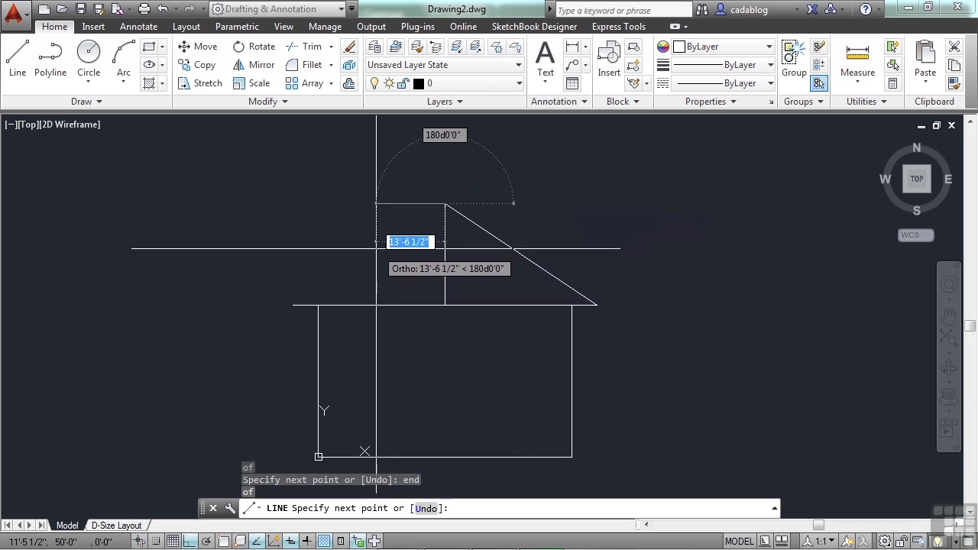
Continue the left roof slope down to the base's left end and end the command.
text(d)
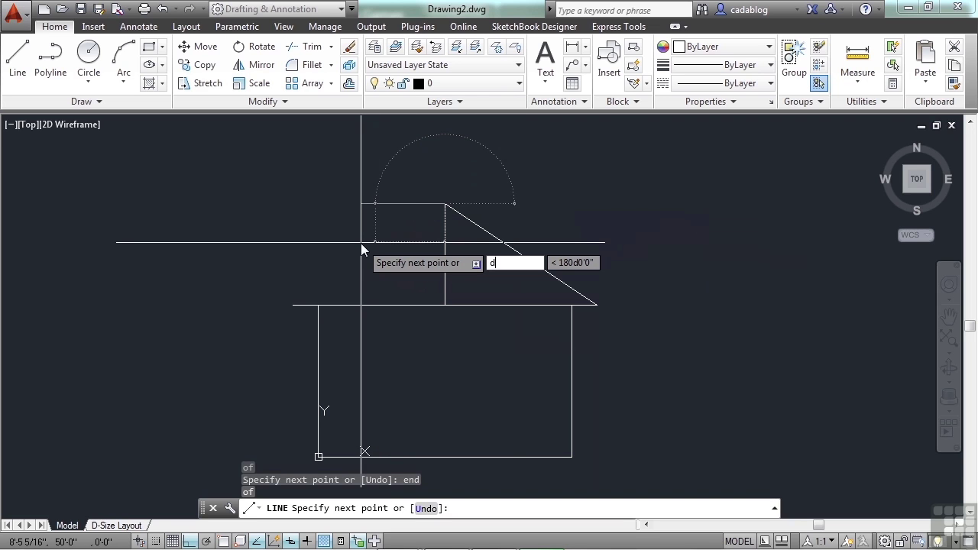
key(BackSpace)
text(4)
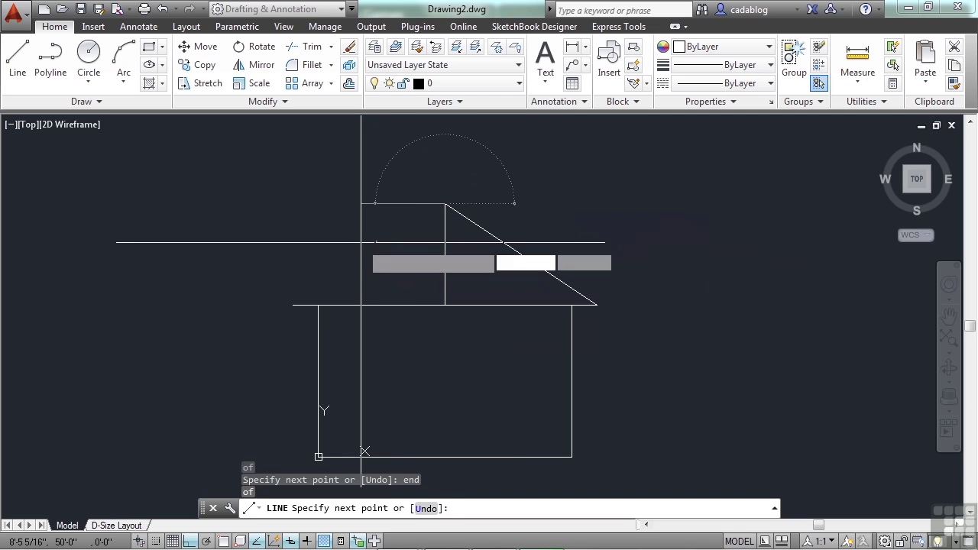
text(end)
key(Return)
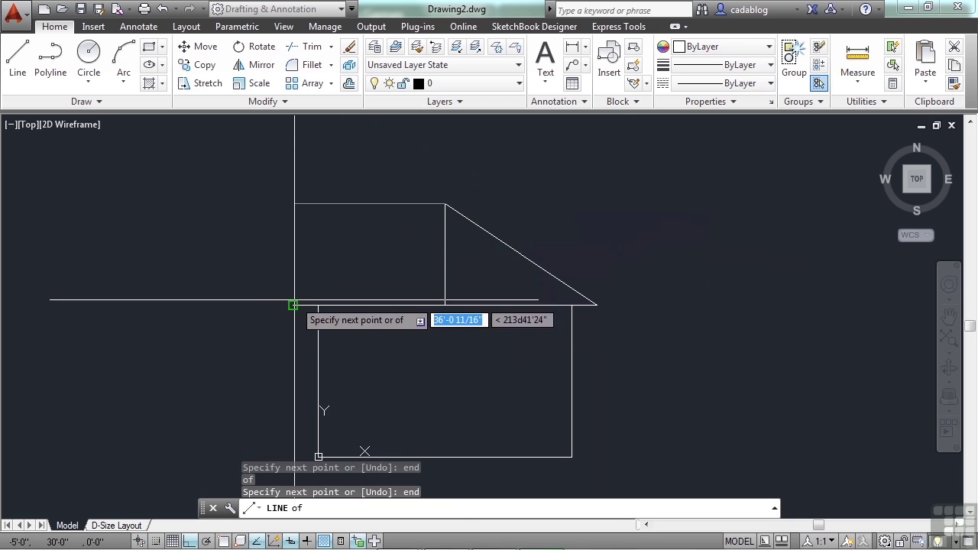
click(295, 303)
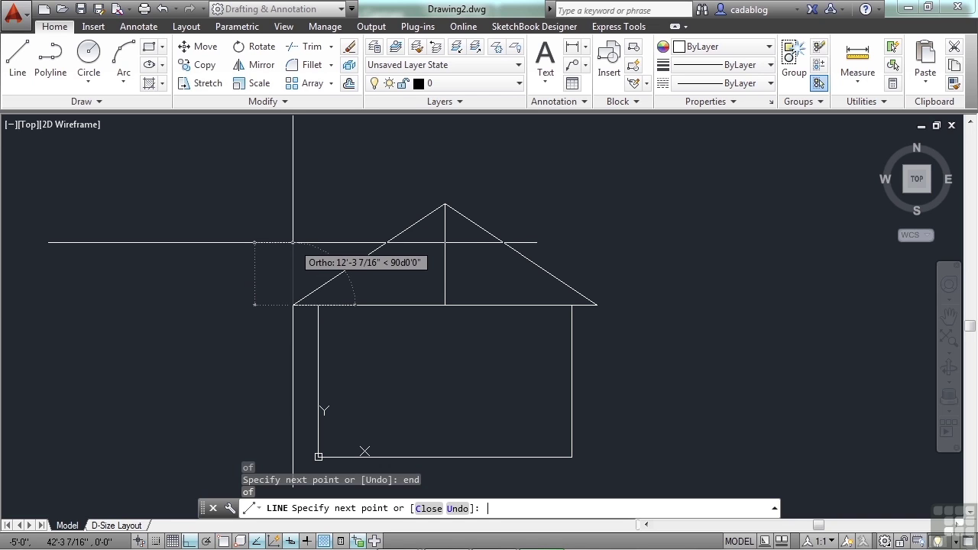
key(Escape)
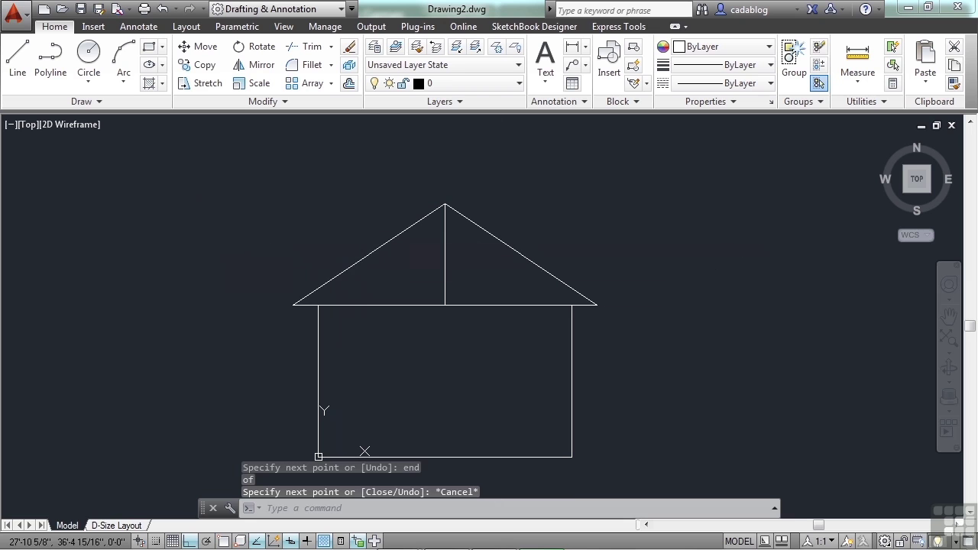
Delete the vertical centre line and reframe the house in view.
click(437, 280)
key(Delete)
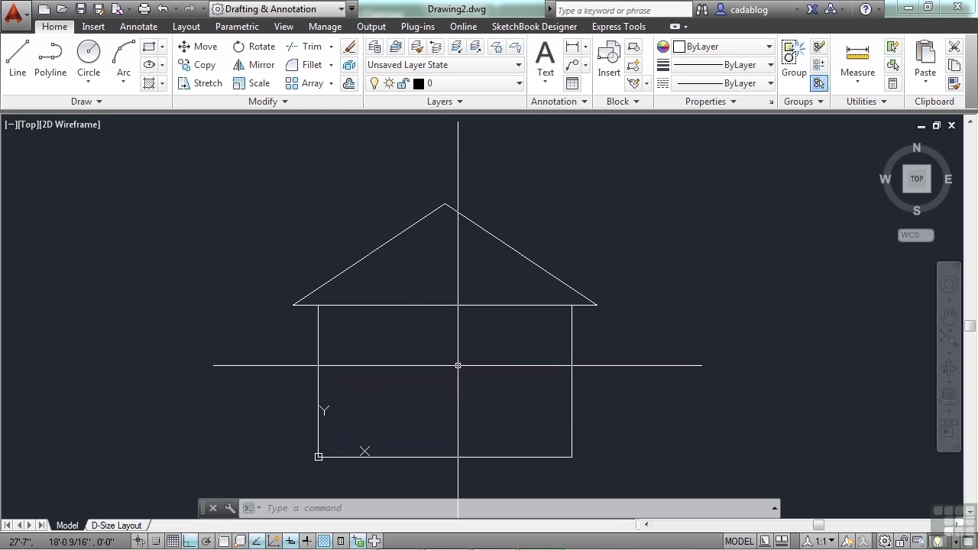
scroll(454, 365, down, 2)
middle_drag(464, 366, 480, 319)
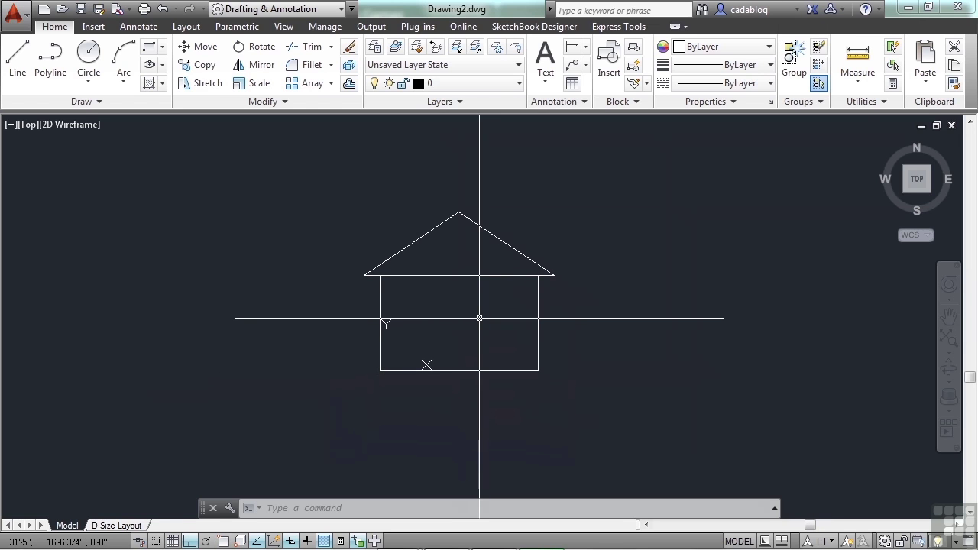
scroll(475, 348, up, 4)
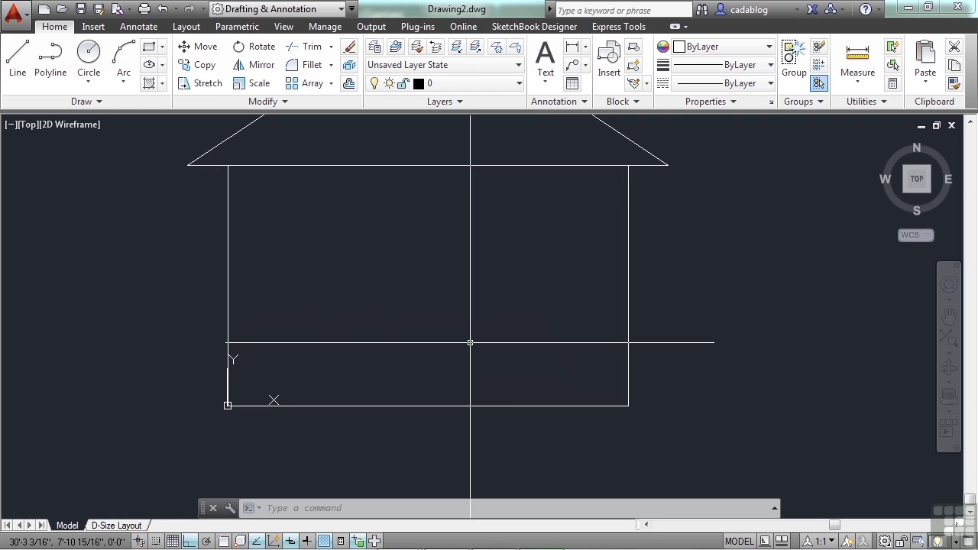
Draw a LINE with first point 5,4 and relative endpoint @6,4.
text(line)
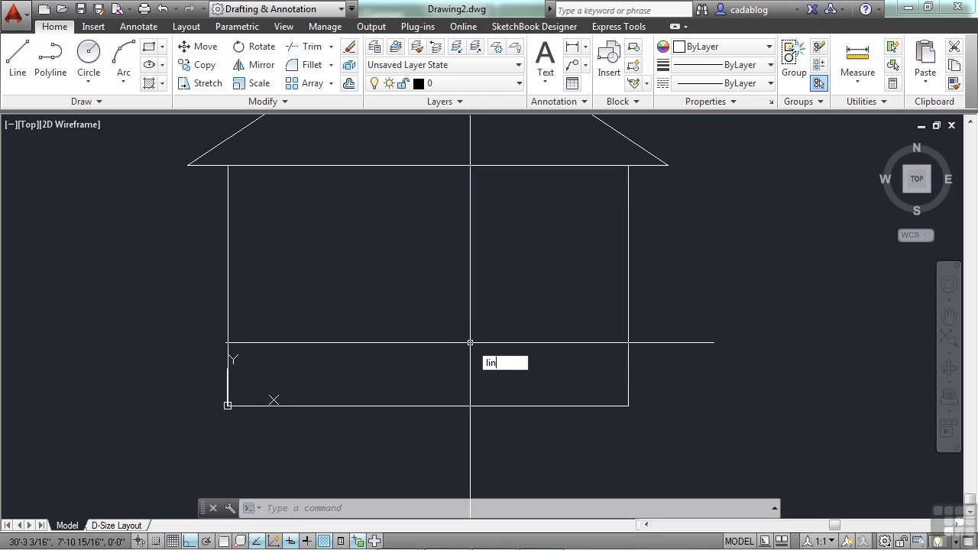
key(Return)
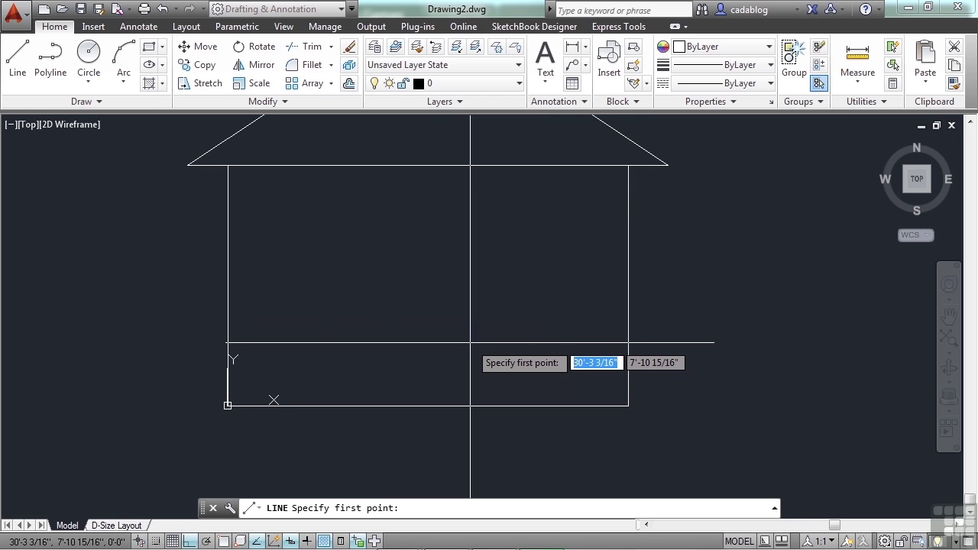
text(5)
key(Tab)
text(4)
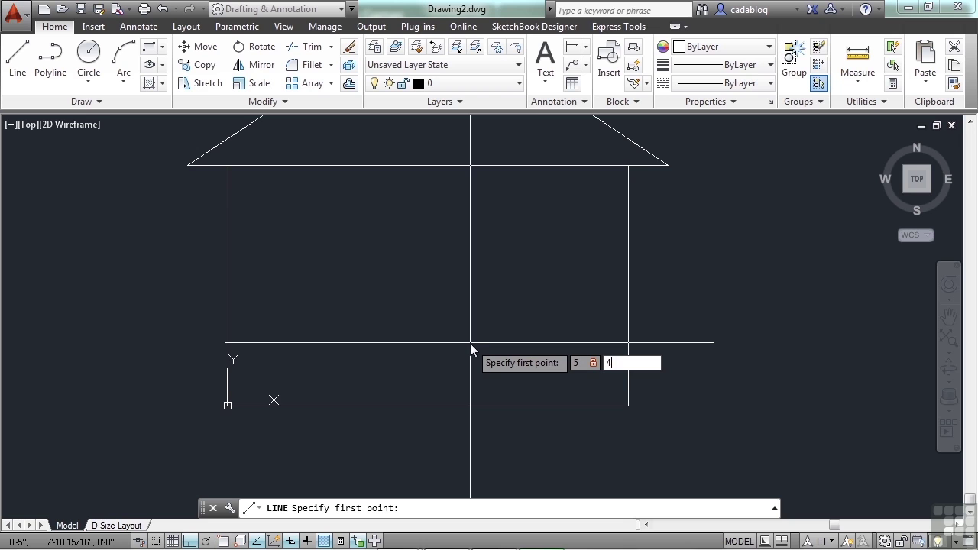
key(Return)
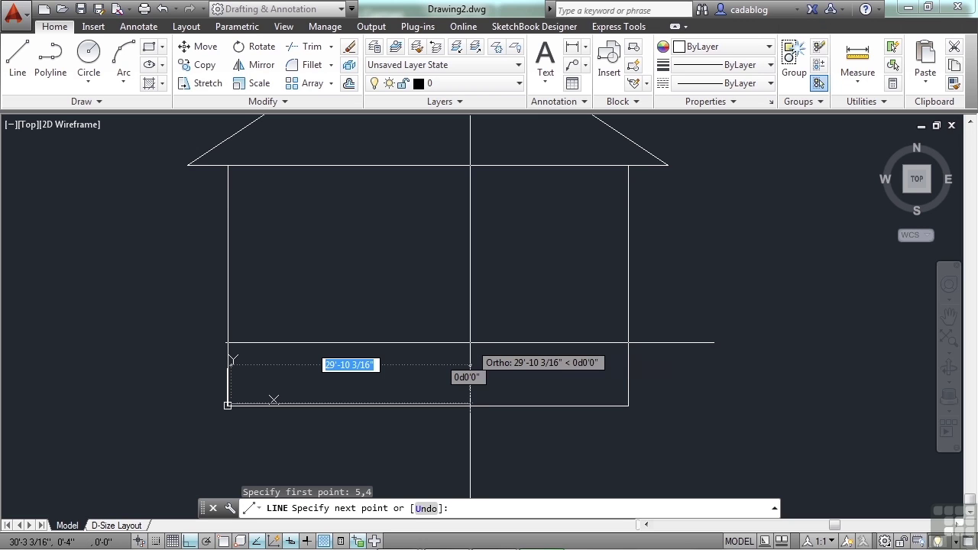
scroll(225, 390, up, 5)
scroll(330, 439, up, 2)
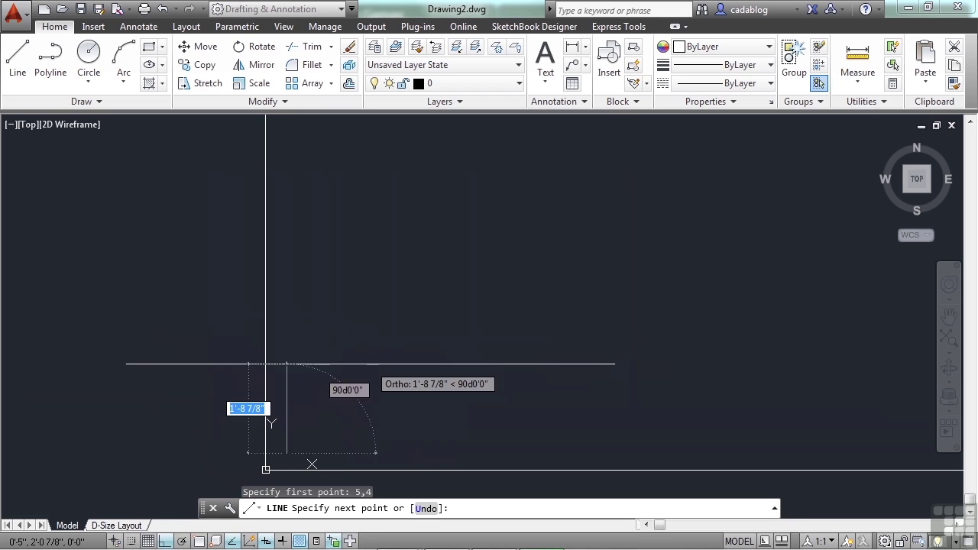
middle_drag(372, 362, 379, 276)
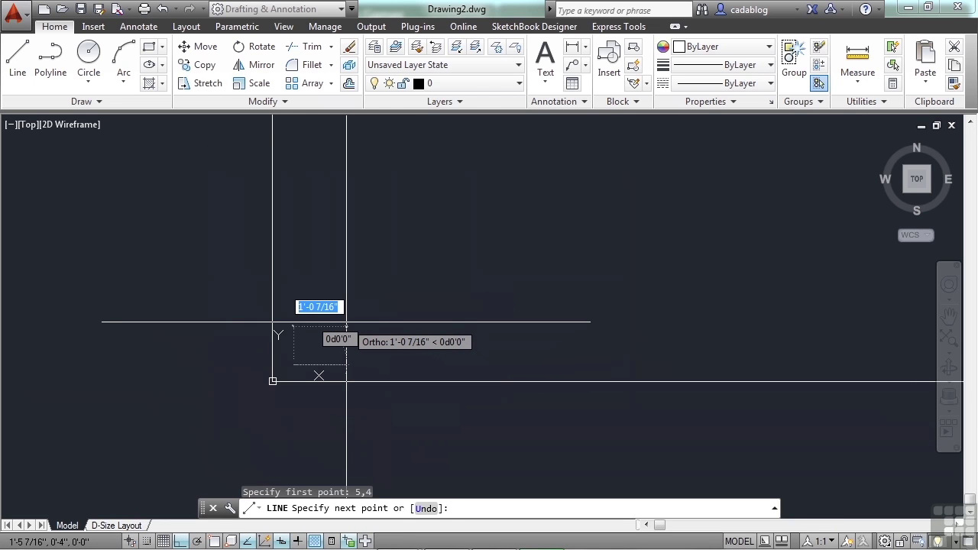
text(6,4)
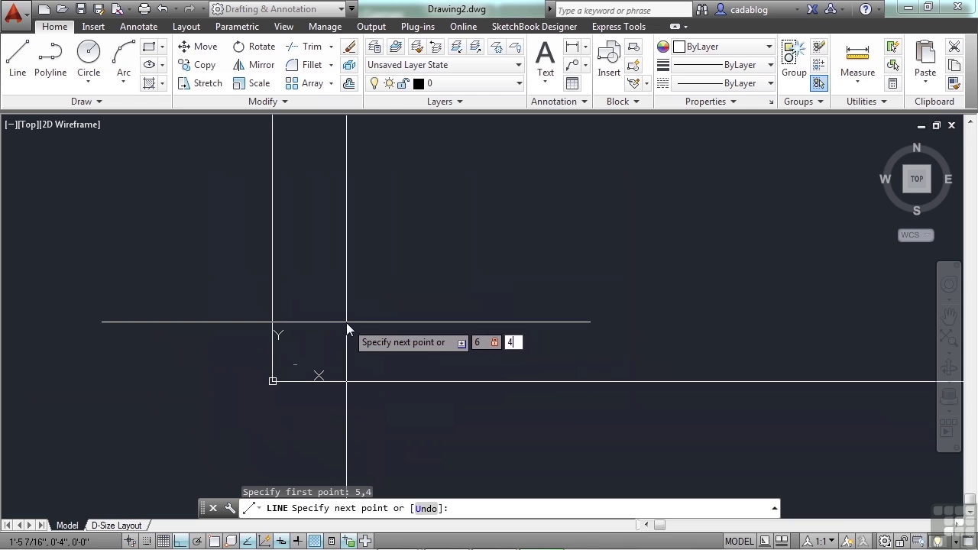
key(Return)
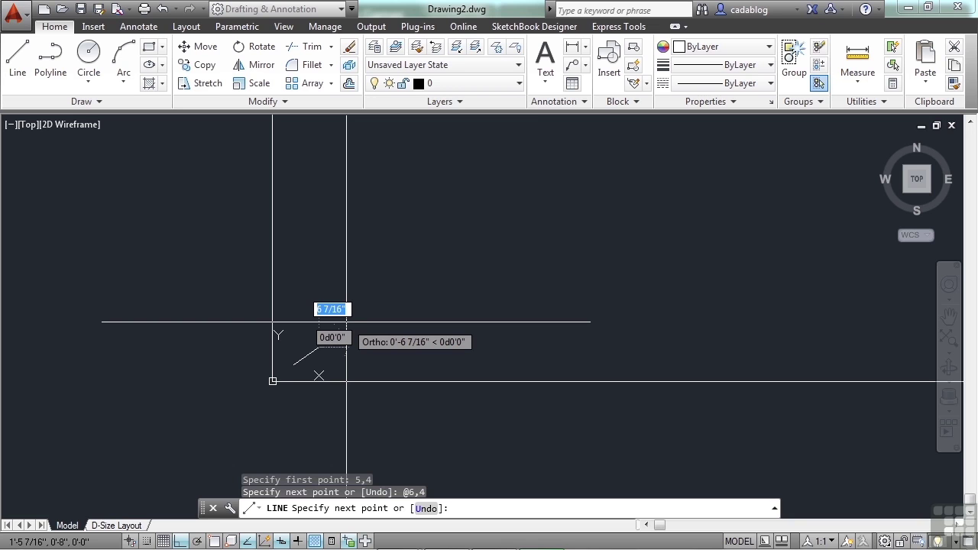
scroll(291, 359, up, 2)
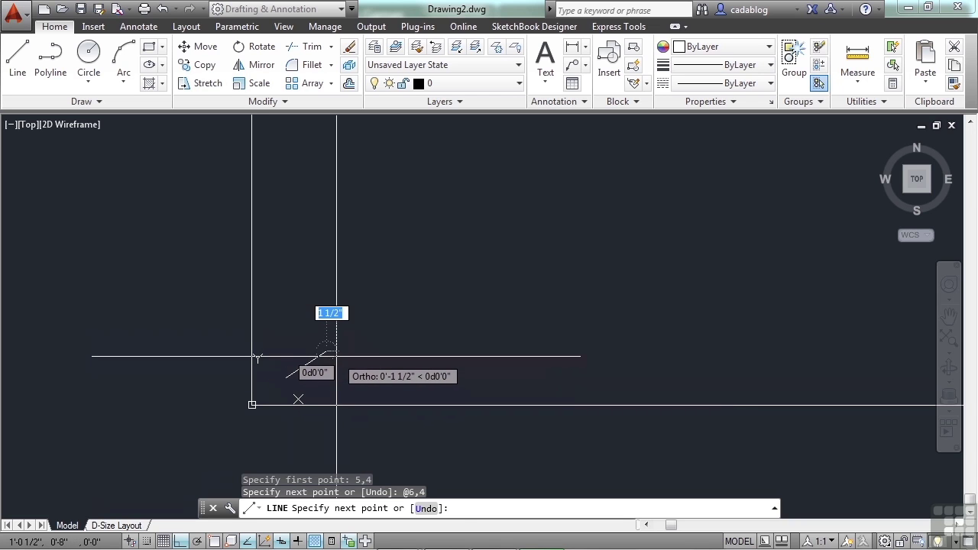
key(Return)
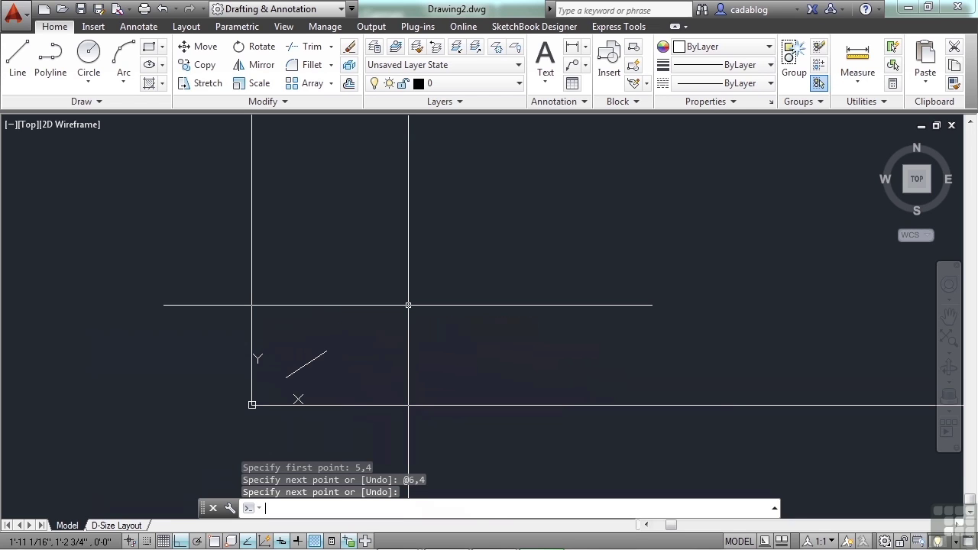
Draw a LINE with first point 5,4 and absolute endpoint #6,4.
text(line)
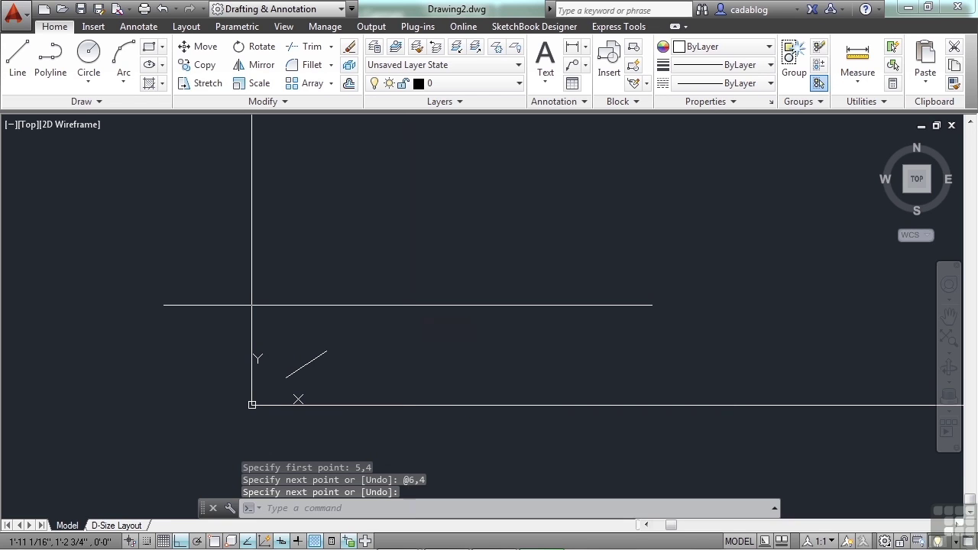
key(Return)
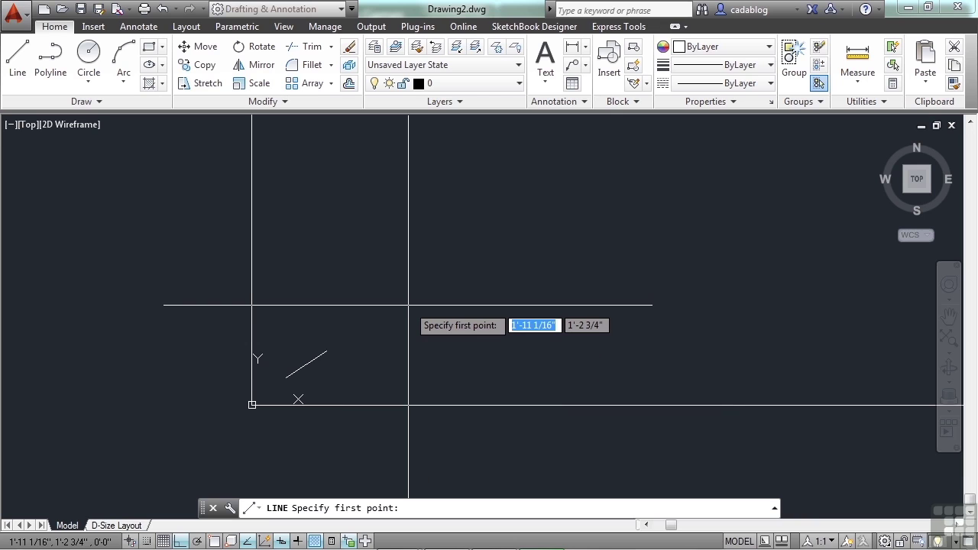
text(5)
key(Tab)
text(4)
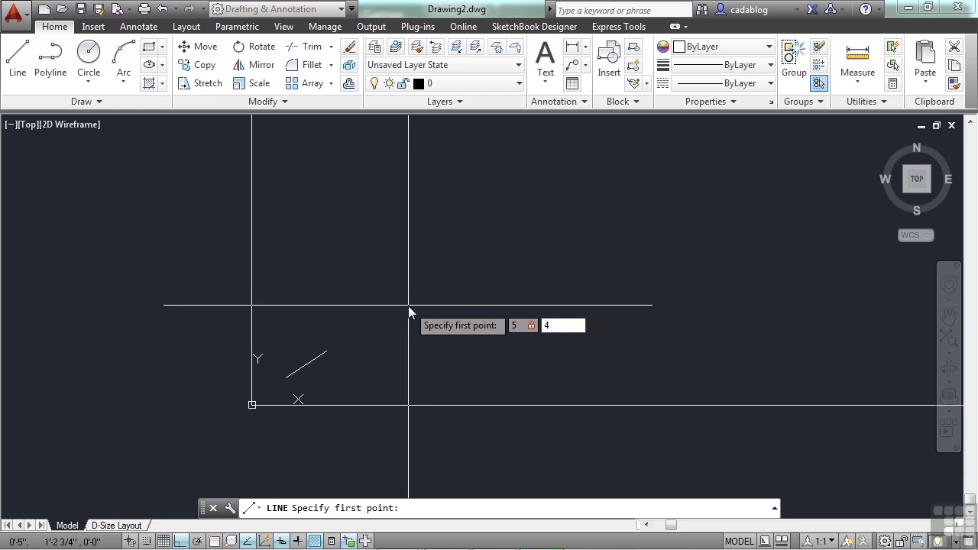
key(Return)
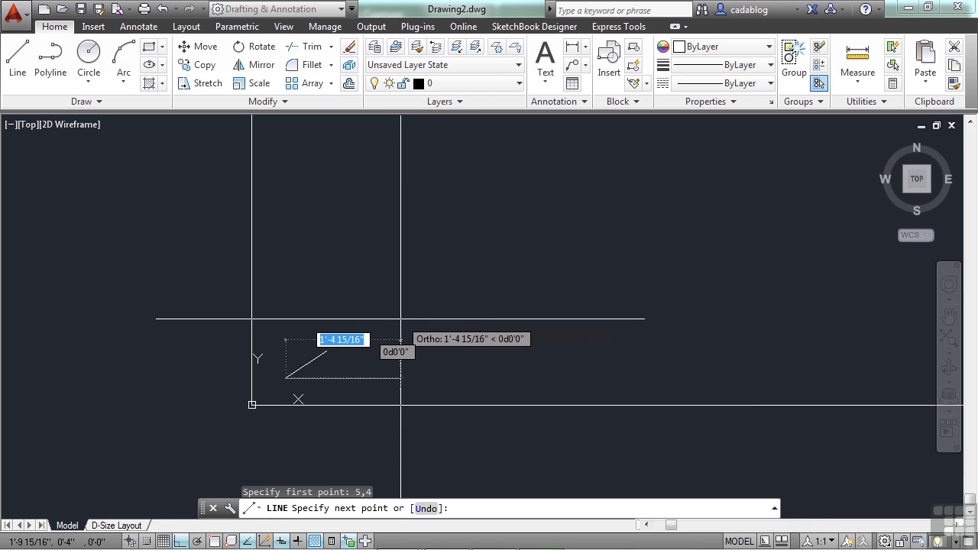
text(#)
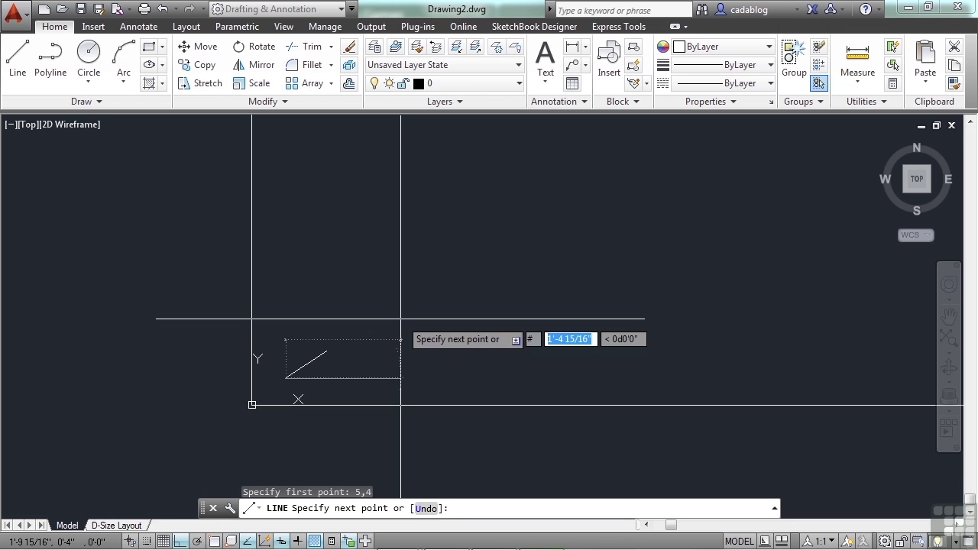
text(6,)
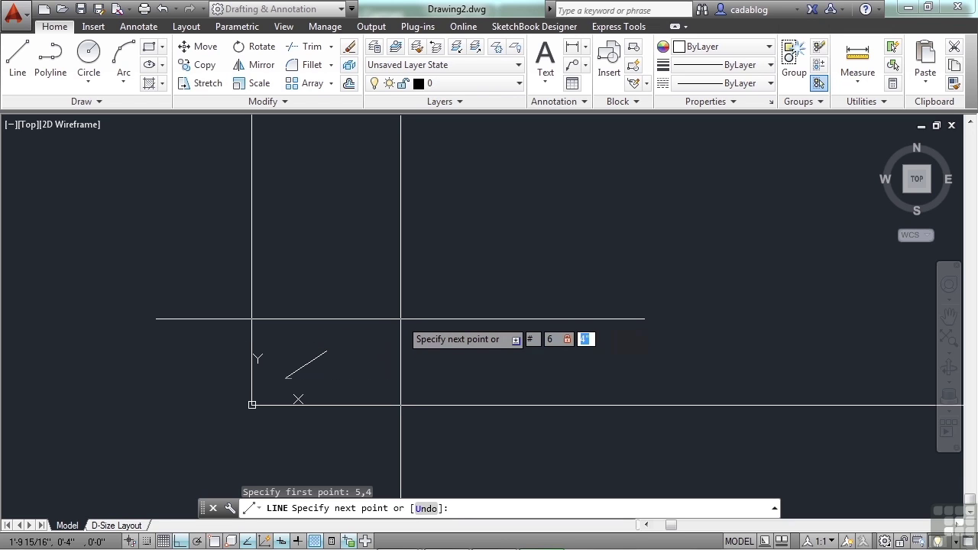
text(4)
key(Return)
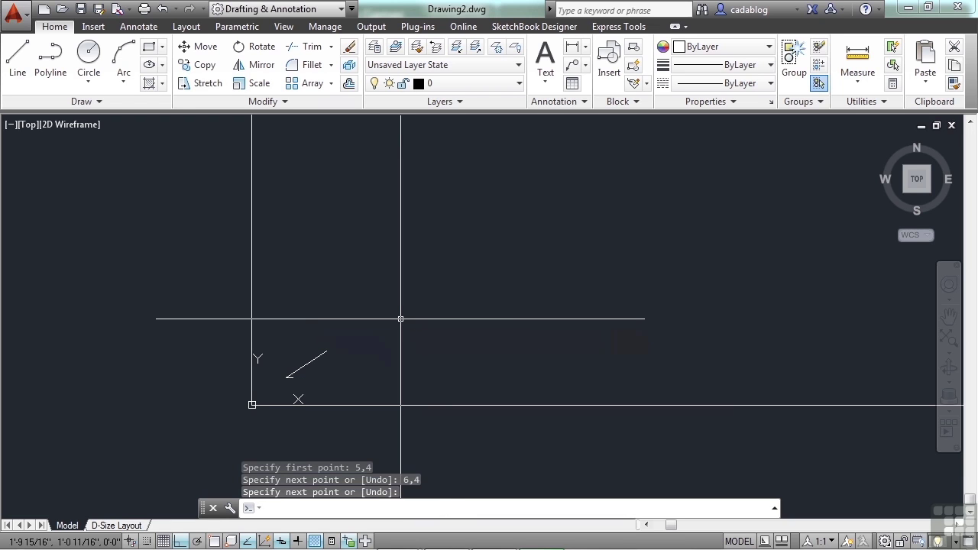
key(Return)
scroll(279, 389, up, 4)
scroll(279, 389, up, 4)
click(337, 321)
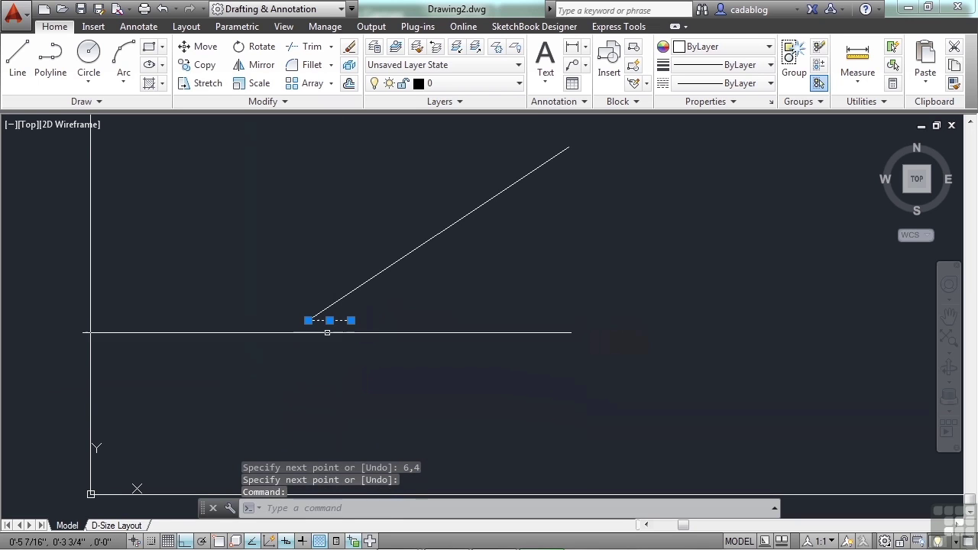
click(325, 306)
click(311, 318)
click(308, 320)
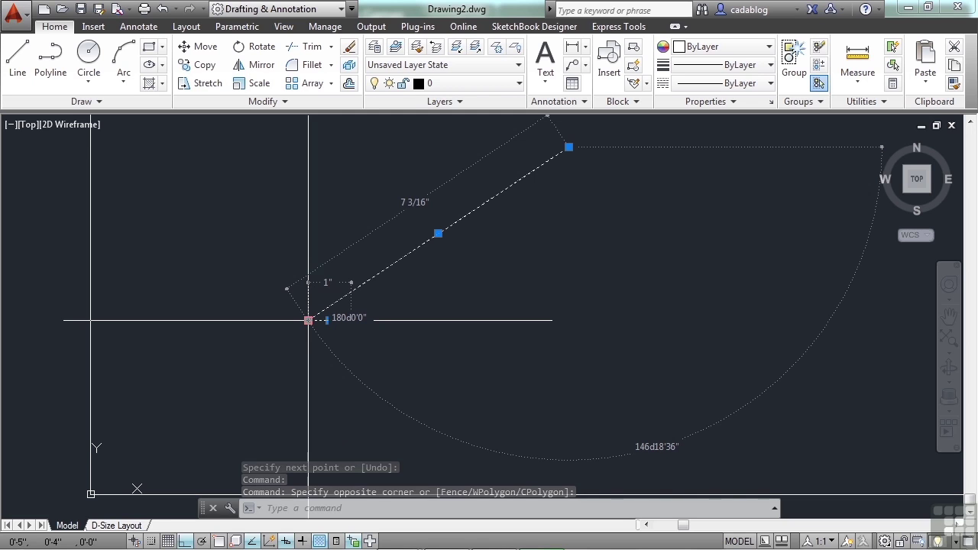
click(308, 320)
mouse_move(351, 321)
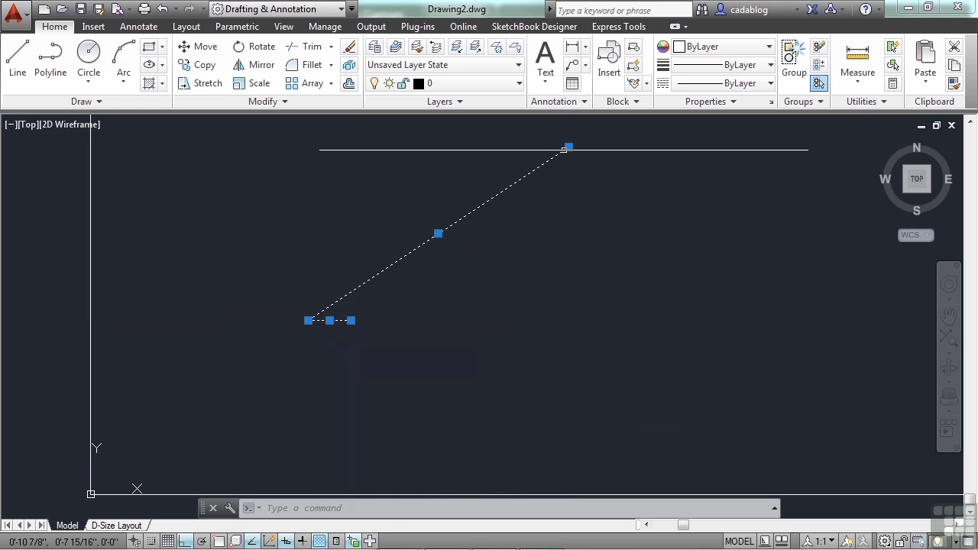
mouse_move(569, 147)
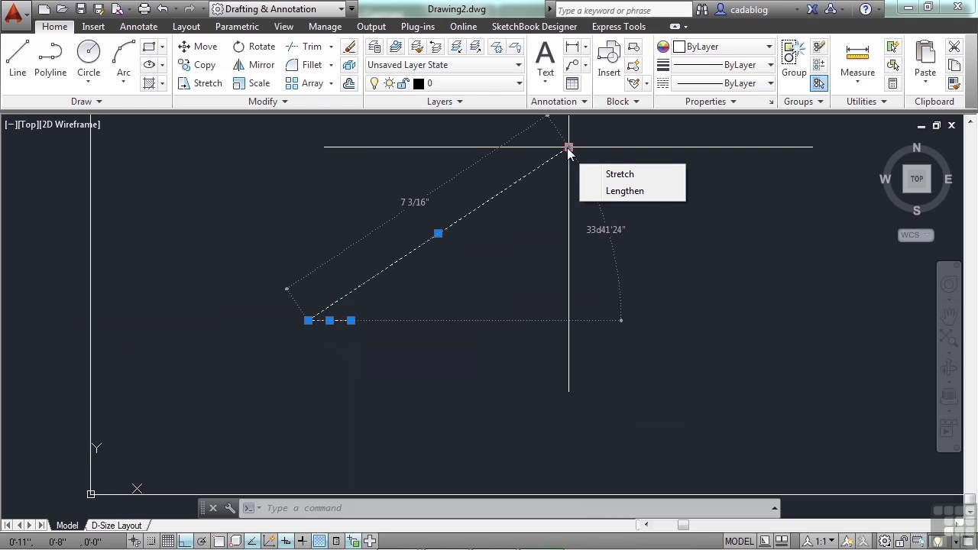
key(Escape)
key(Escape)
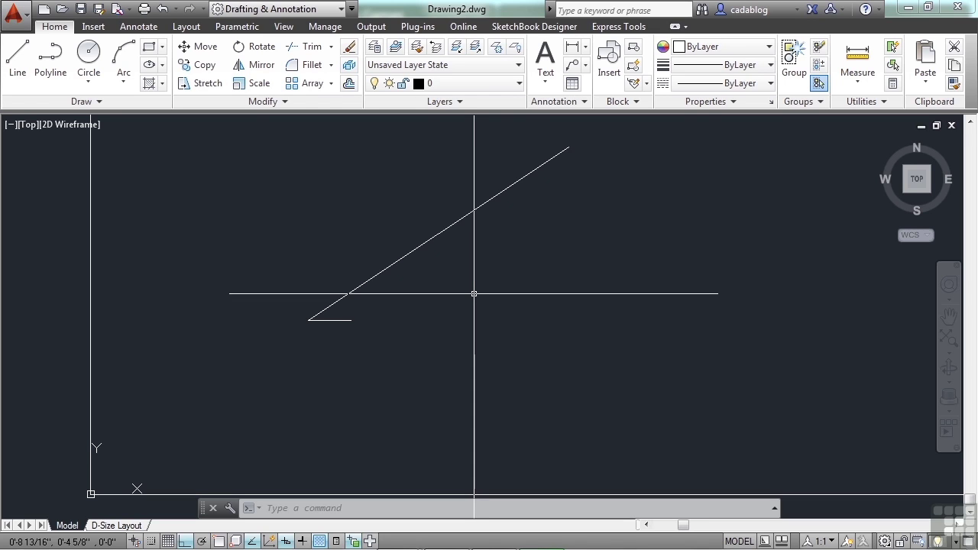
Draw an Ortho-constrained horizontal line starting at a picked point right of the demo lines.
text(l)
key(Return)
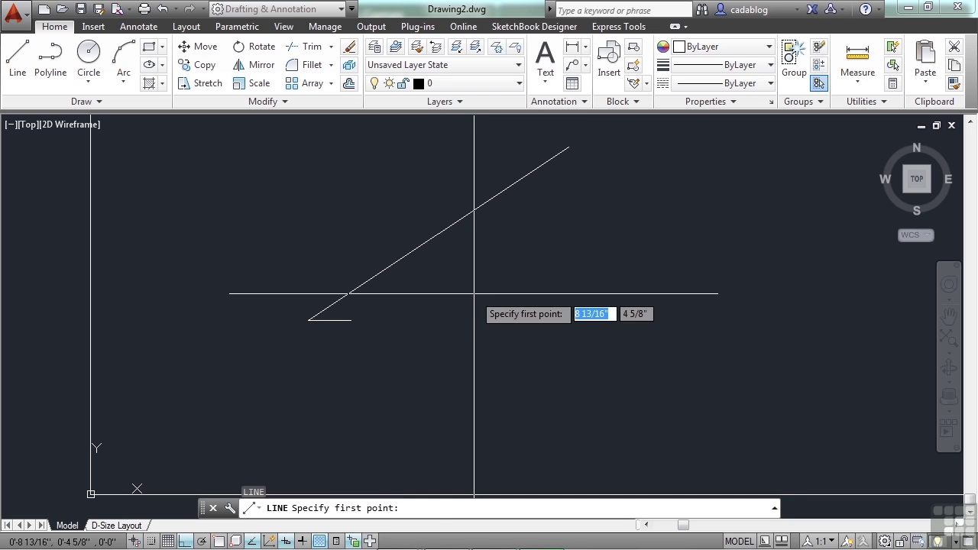
click(473, 293)
scroll(457, 298, down, 4)
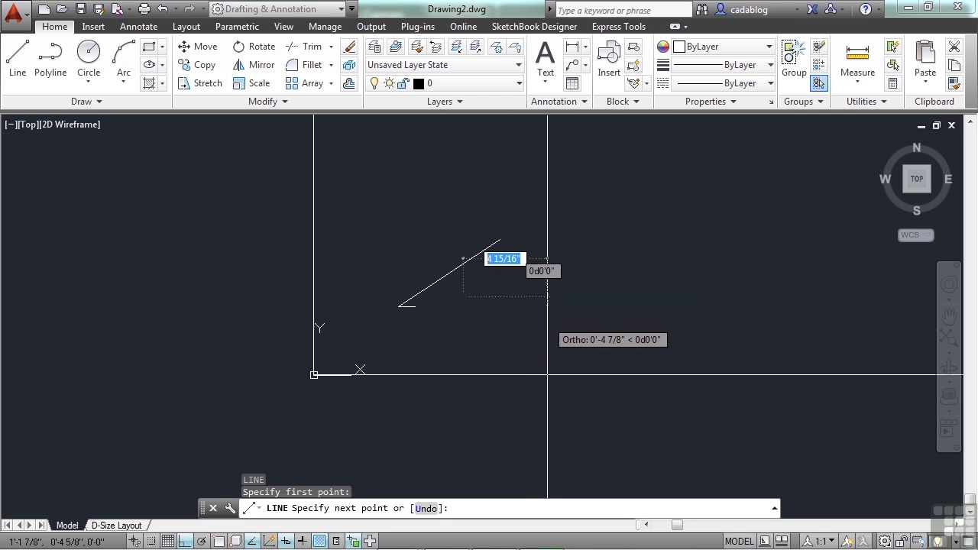
key(F8)
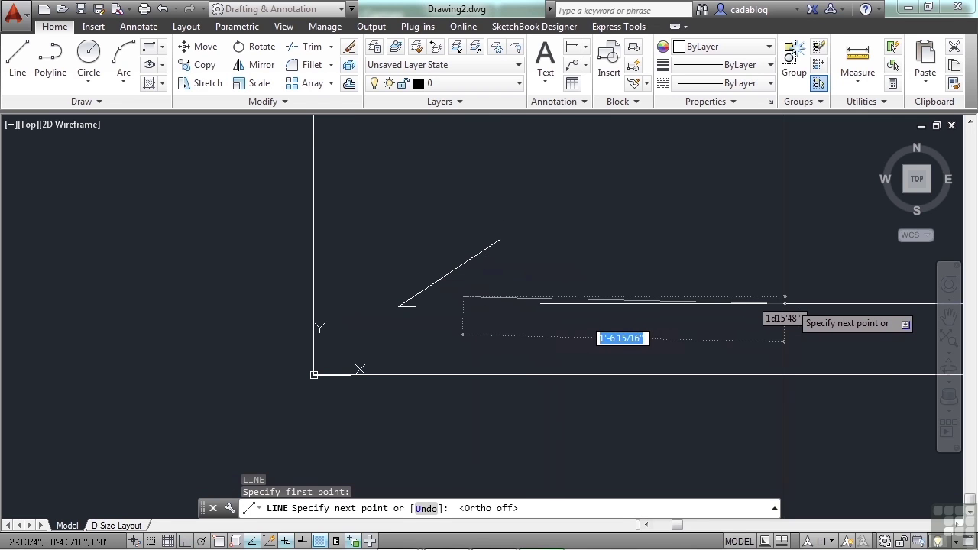
key(F8)
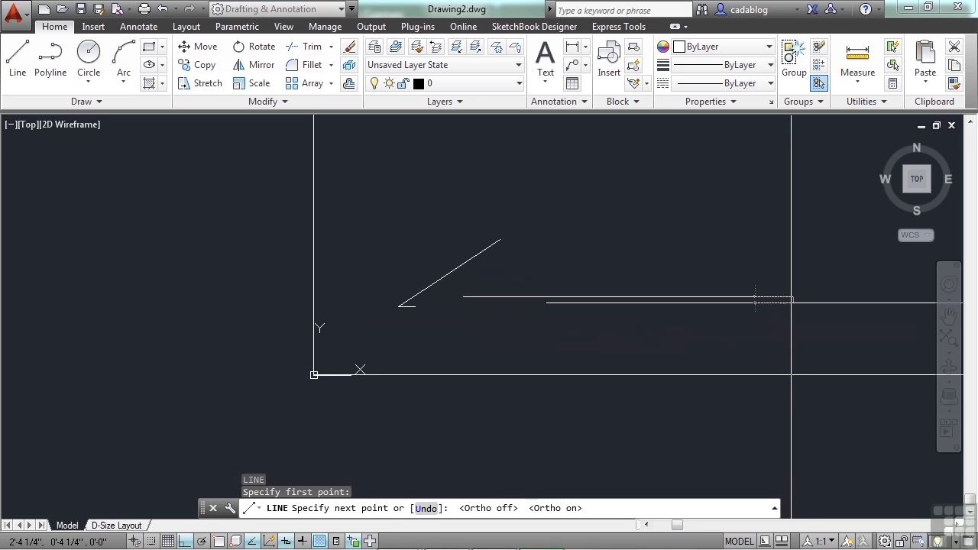
click(791, 298)
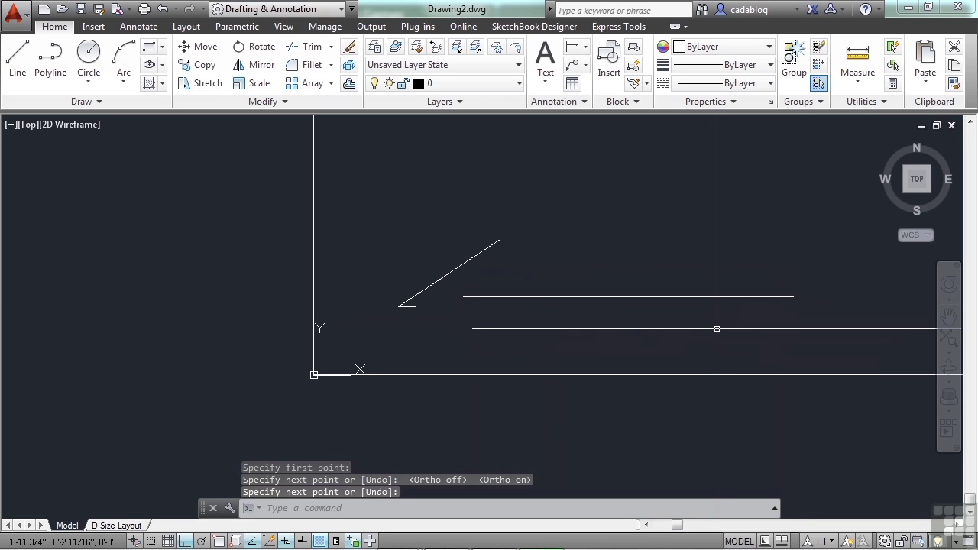